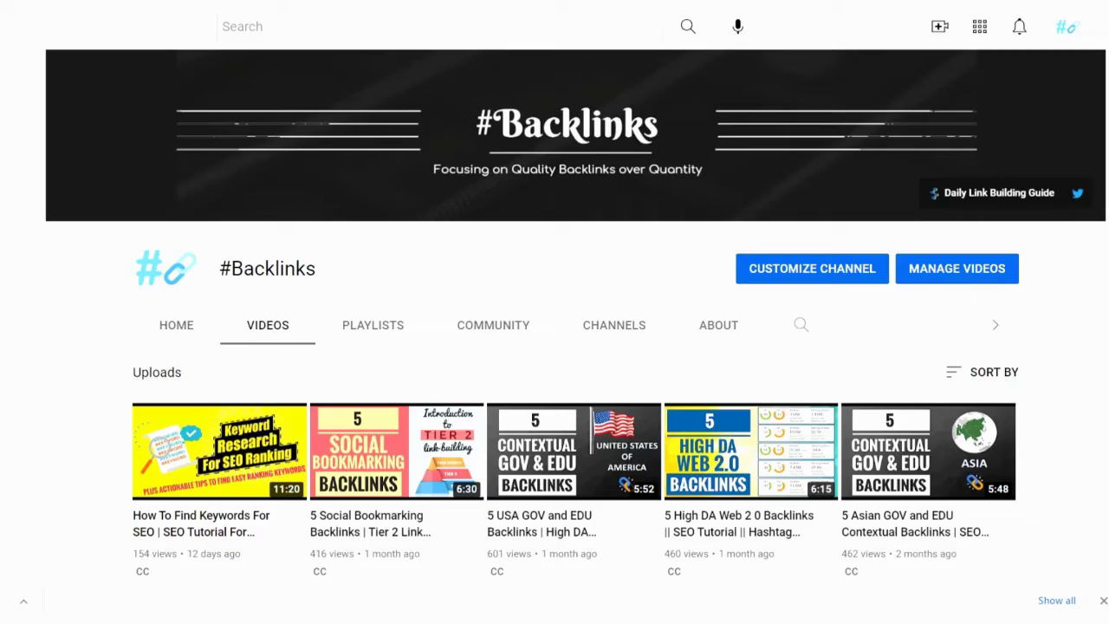
Step: Submit the signup form to create the Fun With Backlinks website and start its setup wizard
scroll(576, 338, down, 4)
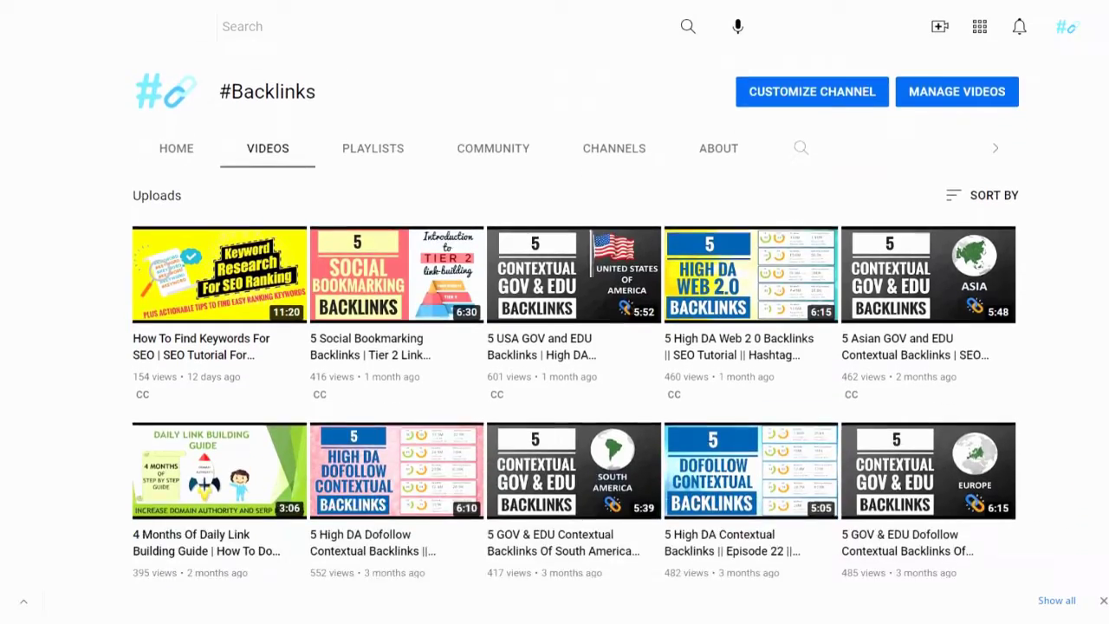
scroll(576, 338, down, 6)
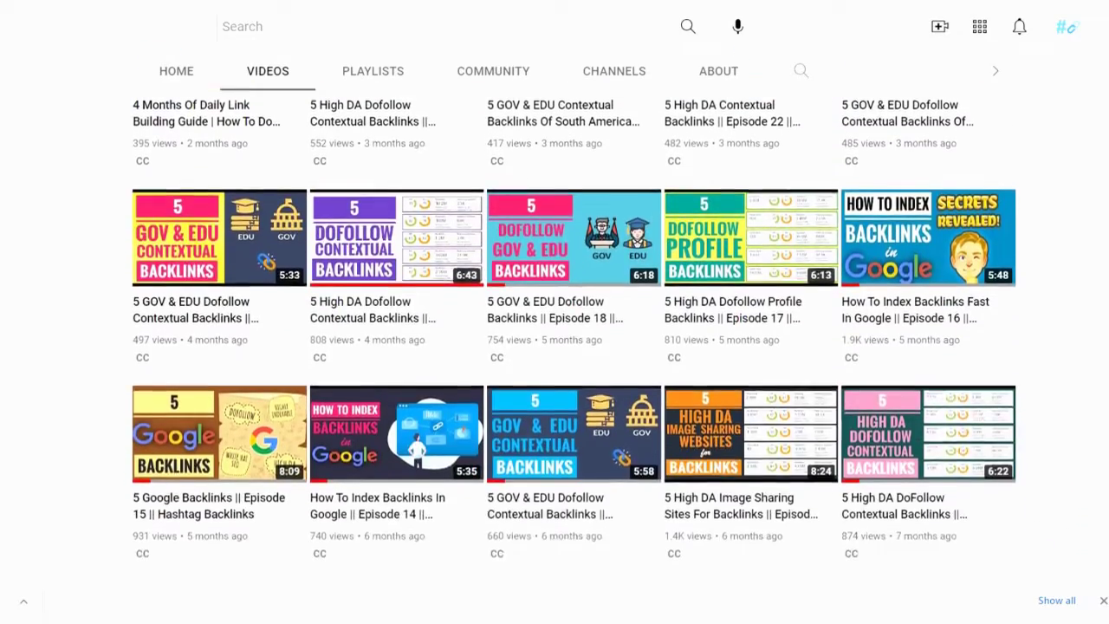
scroll(576, 338, down, 5)
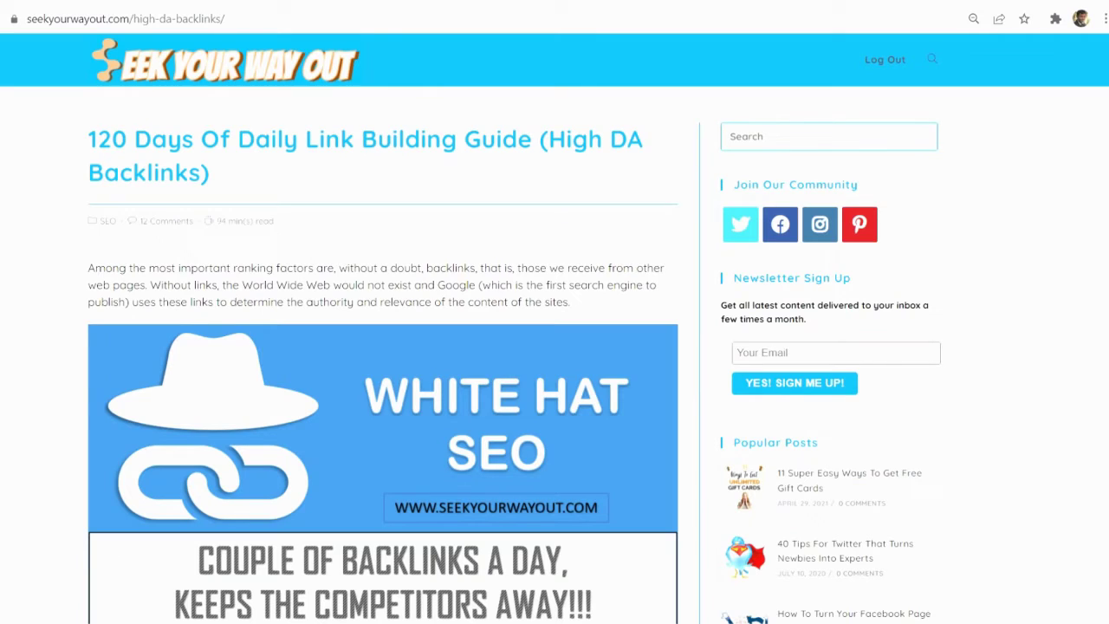
scroll(555, 329, down, 3)
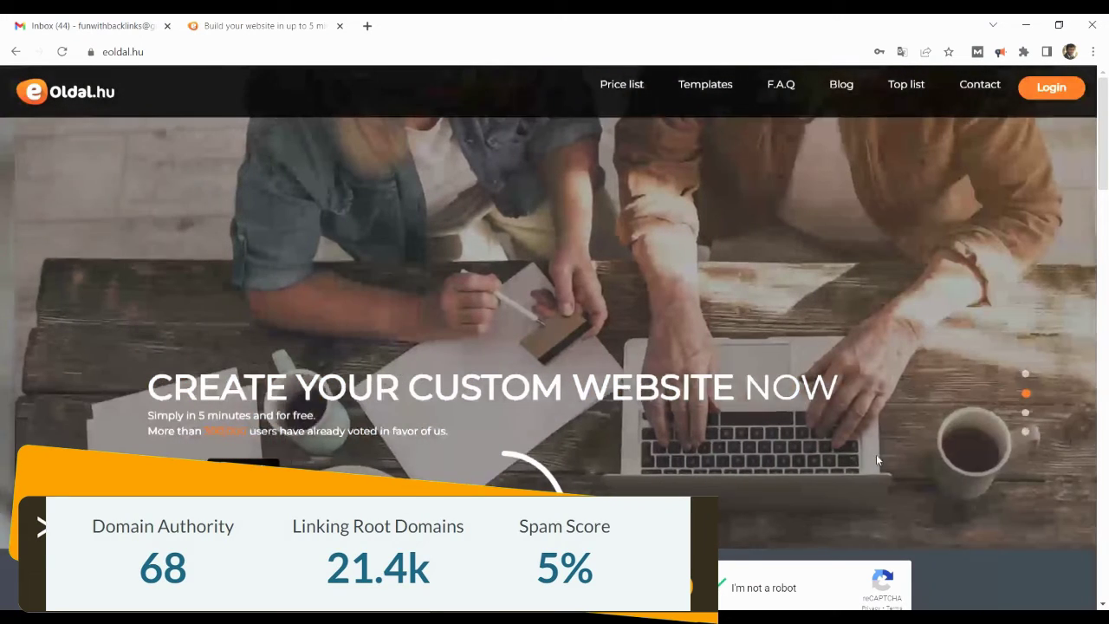
scroll(1106, 169, down, 1)
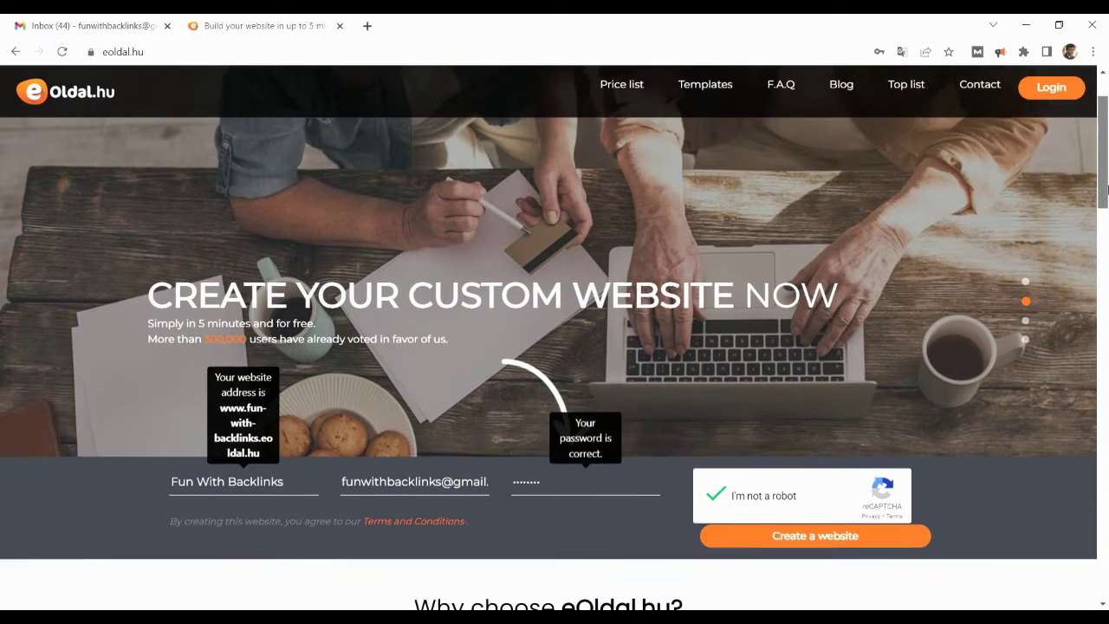
click(811, 530)
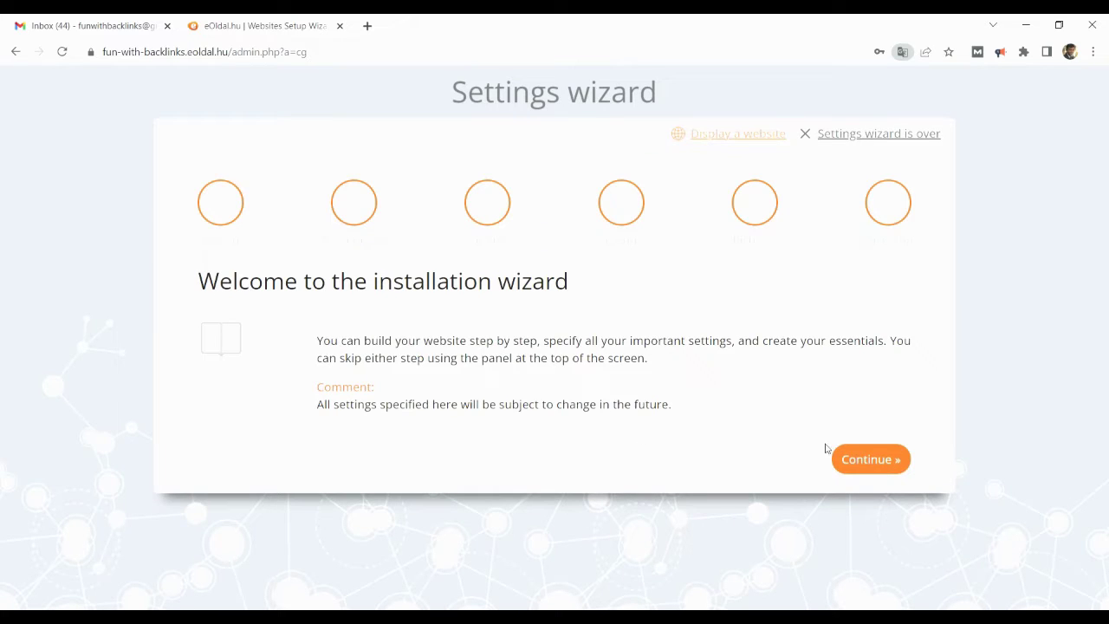
click(879, 467)
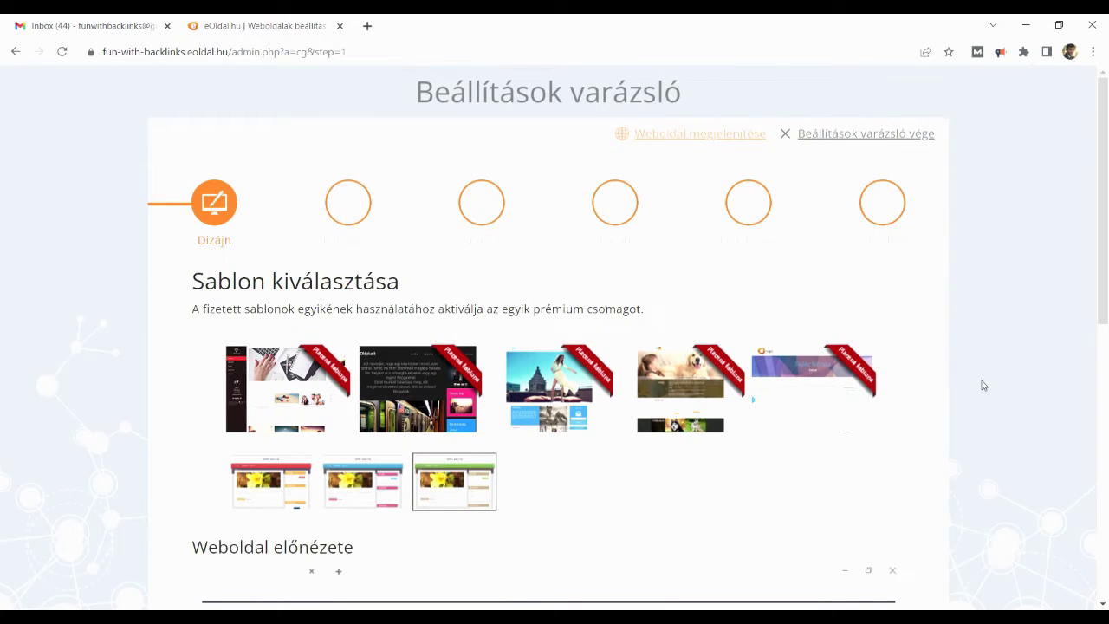
Step: Keep the default template, description SEO Demystified, title and menu, then finish without adding photos
drag(1105, 236, 1098, 494)
click(861, 556)
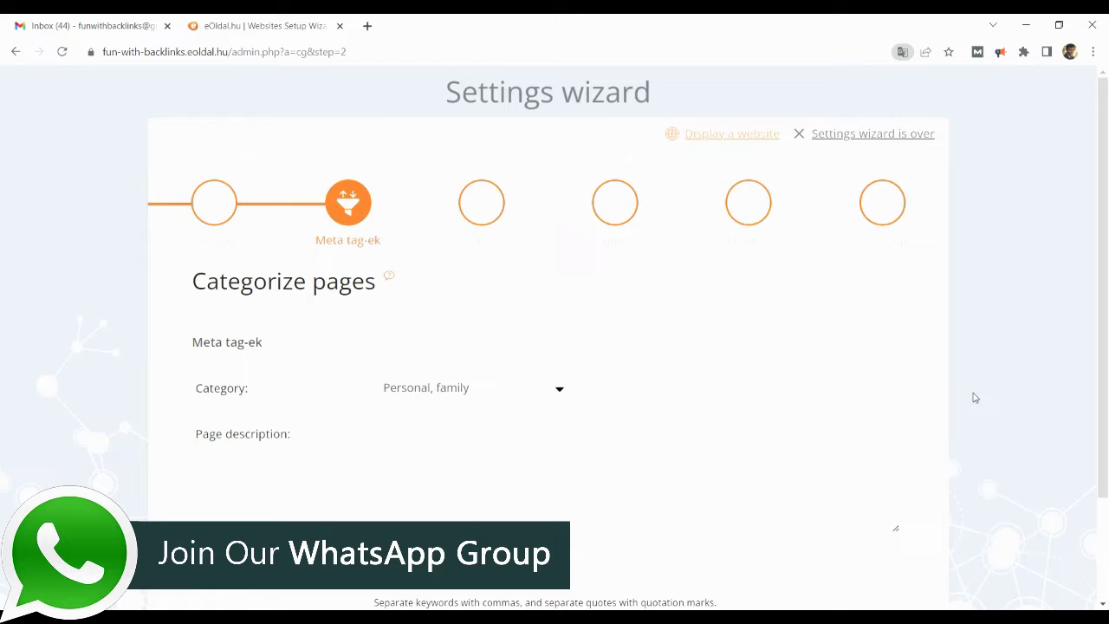
scroll(974, 398, down, 2)
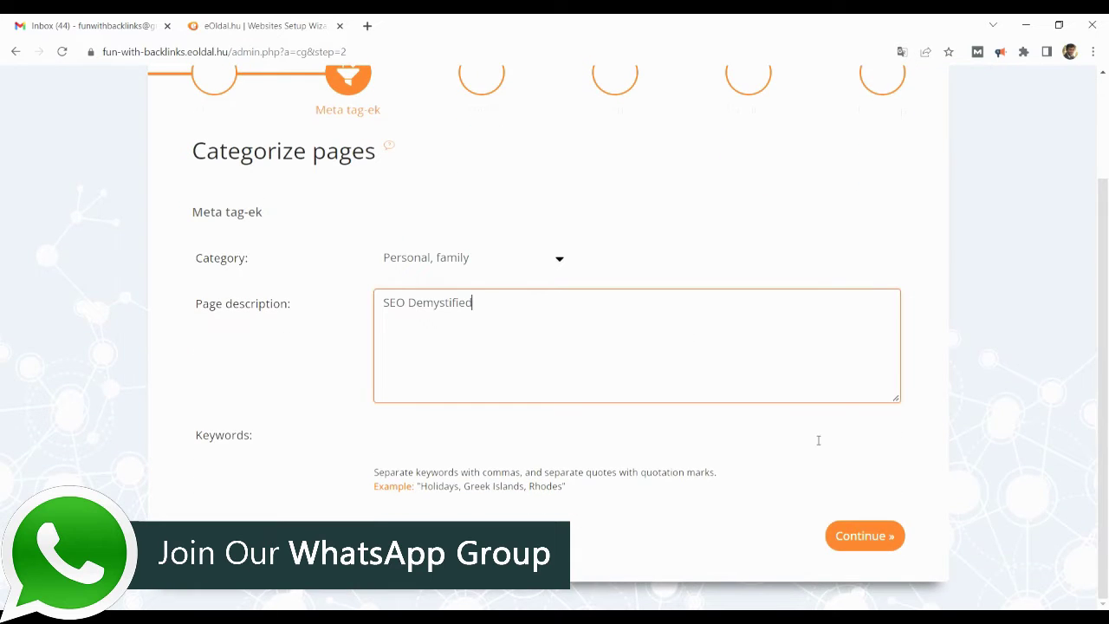
click(873, 537)
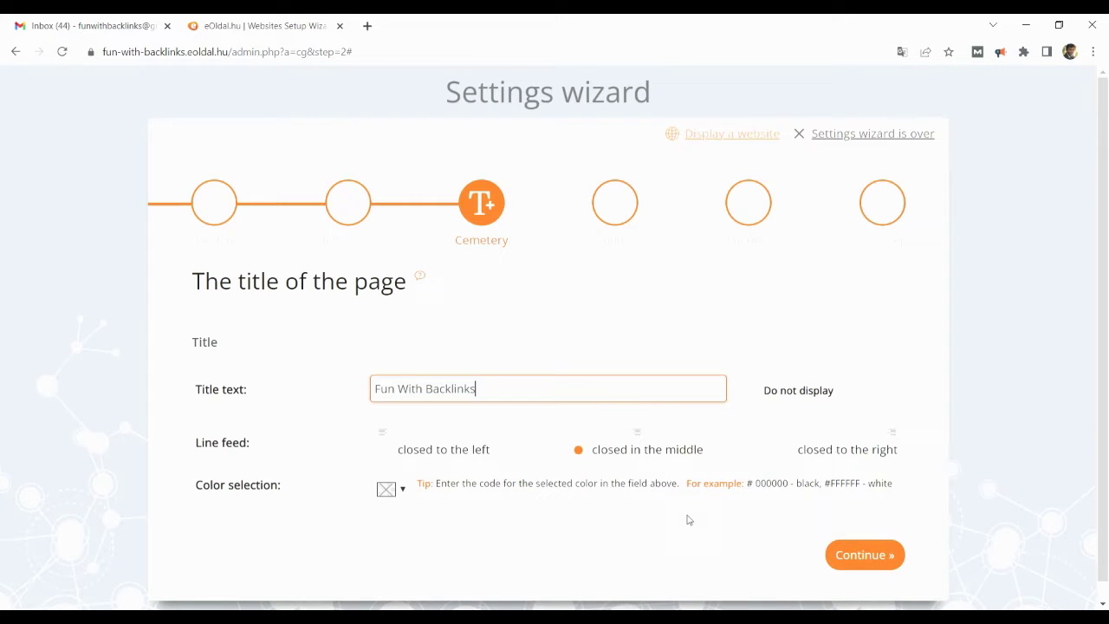
click(875, 556)
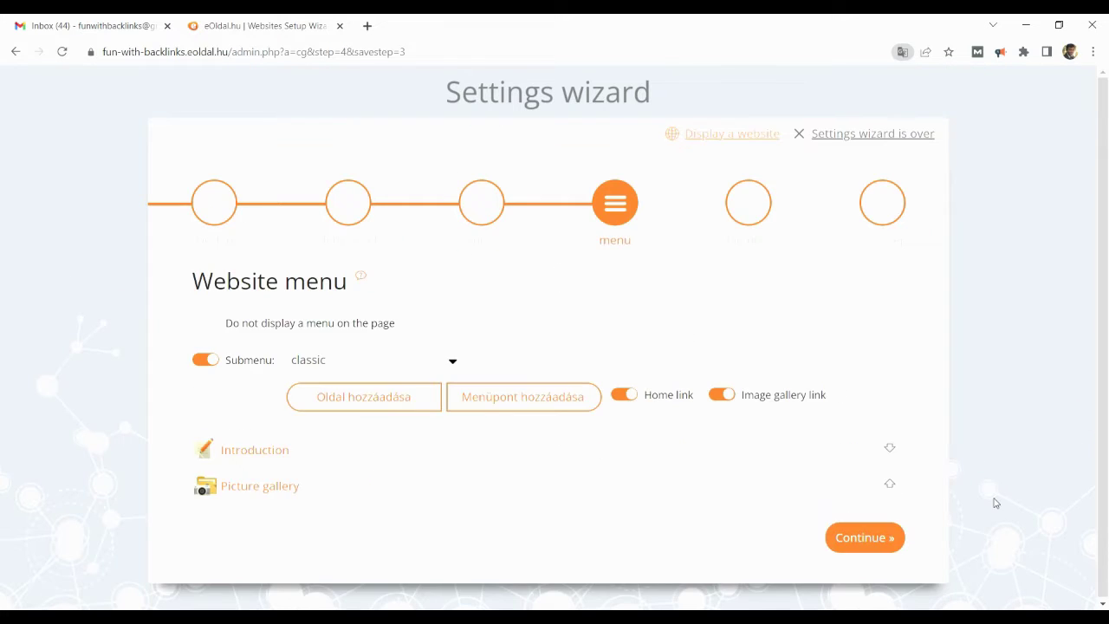
click(867, 553)
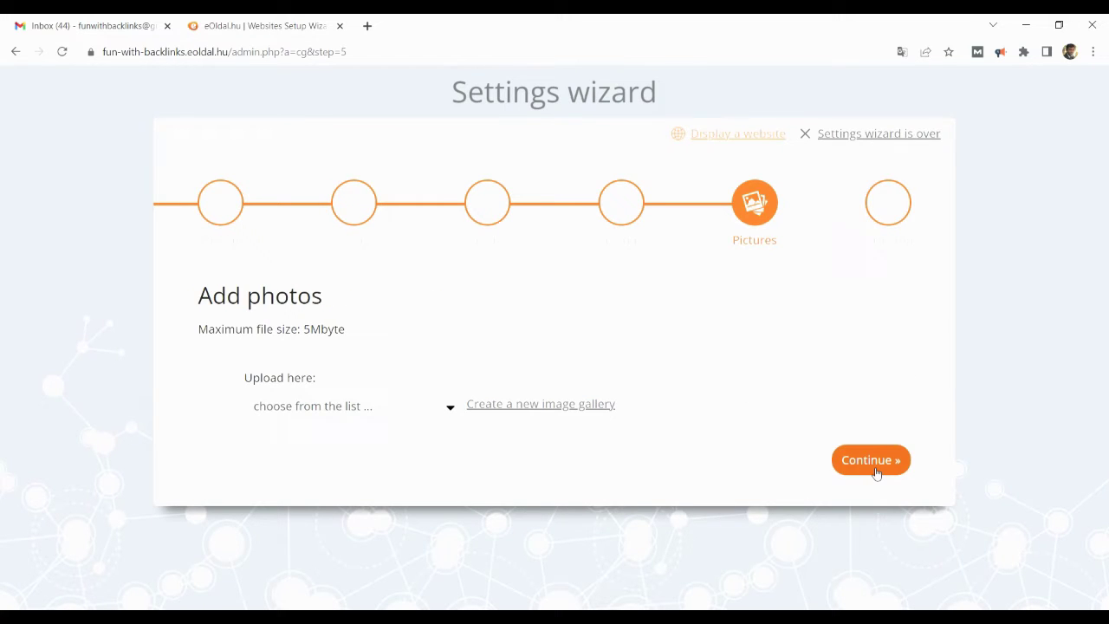
click(873, 470)
scroll(804, 543, down, 1)
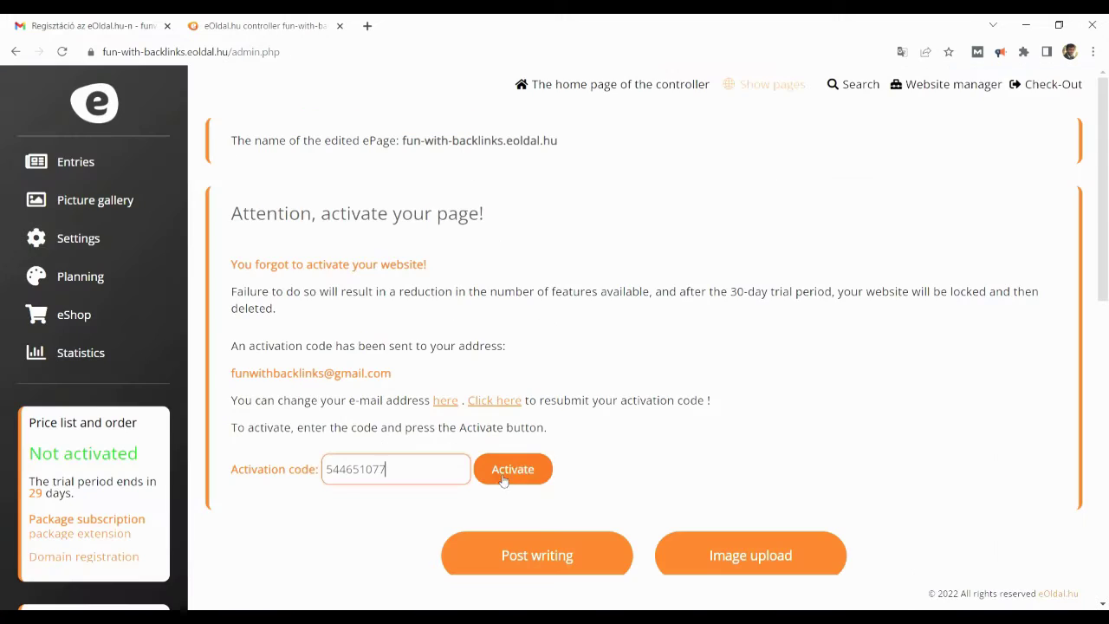
Step: Activate the eOldal.hu site with the emailed code and begin a new post
click(519, 473)
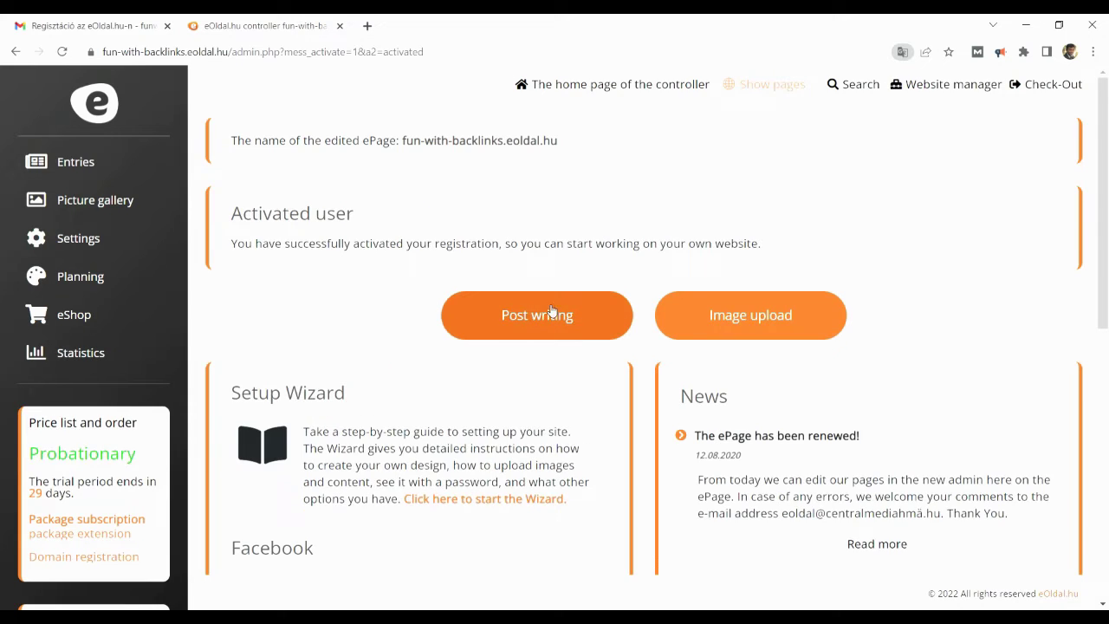
click(551, 311)
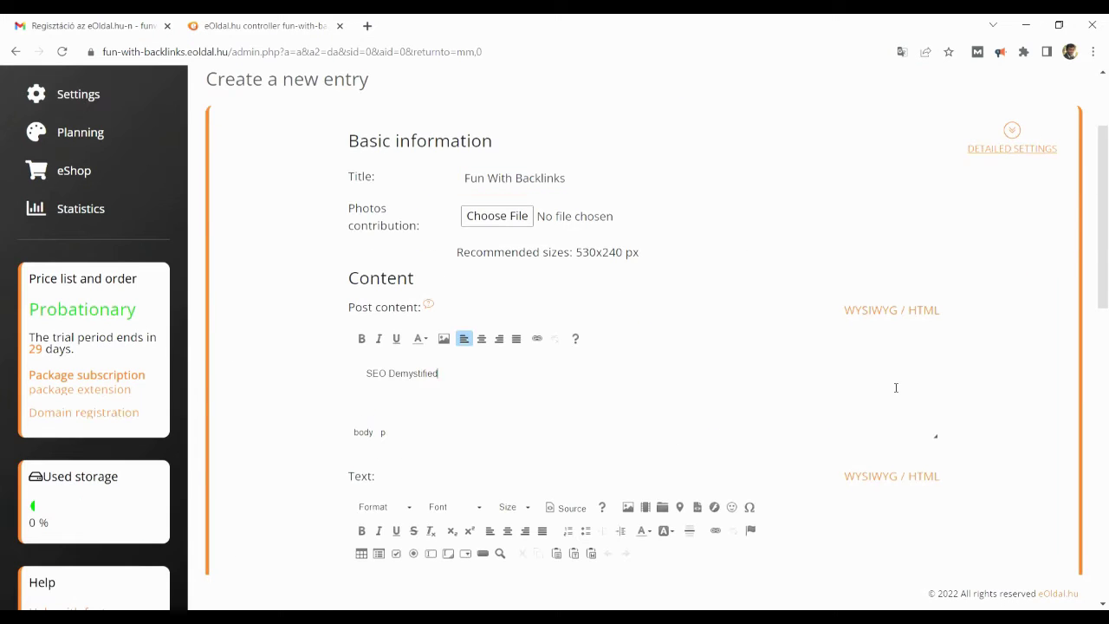
drag(1107, 246, 1107, 351)
click(653, 316)
text(An important fact that you need to keep in mind about SEO links, is that it is not the number of backlinks that matters, but rather the quality of the backlinks. The quality of the backlinks is a factor not to be overlooked, in fact, it is necessary to know that a lot has changed regarding backlinks in the last few years. There was a time when even poor quality links helped rank a site. But ever since Google launched its Penguin algorithm (algorithm that attacks bad links), the whole backlinking world has changed. It would be important to have links only from sites with a high Authority (site quality score) and, furthermore, they should be sent from sites relevant to our business. Furthermore, the relevance we have with these sites should be taken into consideration. If, for example, you have a fishing site and are creating backlinks from other niche sites that talk about monkeys, those links will be of no use at all. Your goal should be to get links from sites that are authoritative and relevant to your topic.)
drag(572, 288, 698, 288)
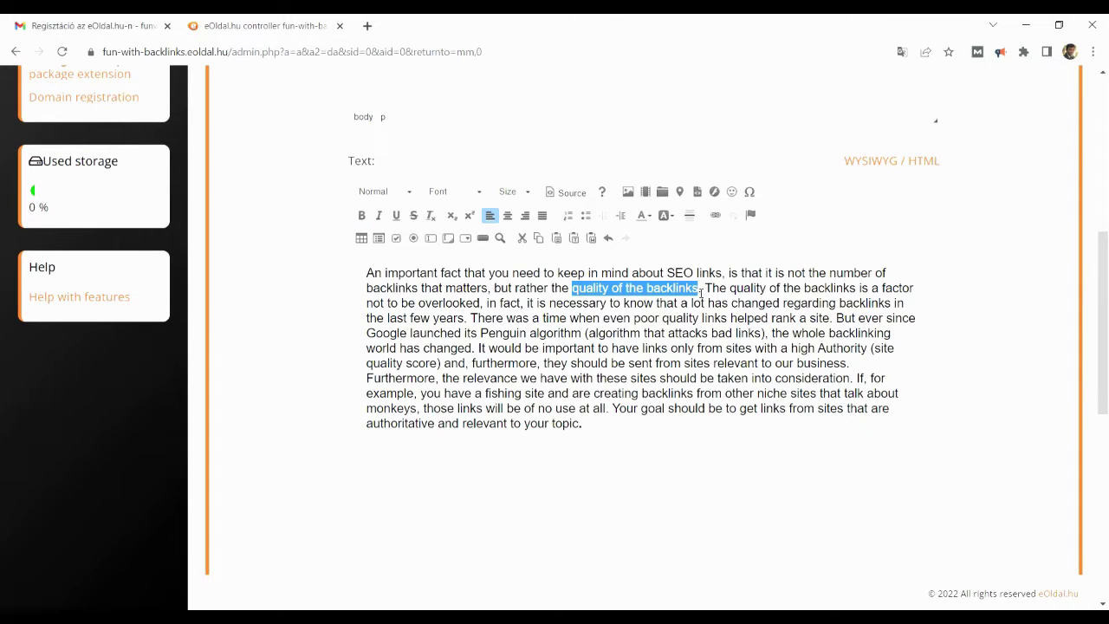
click(714, 216)
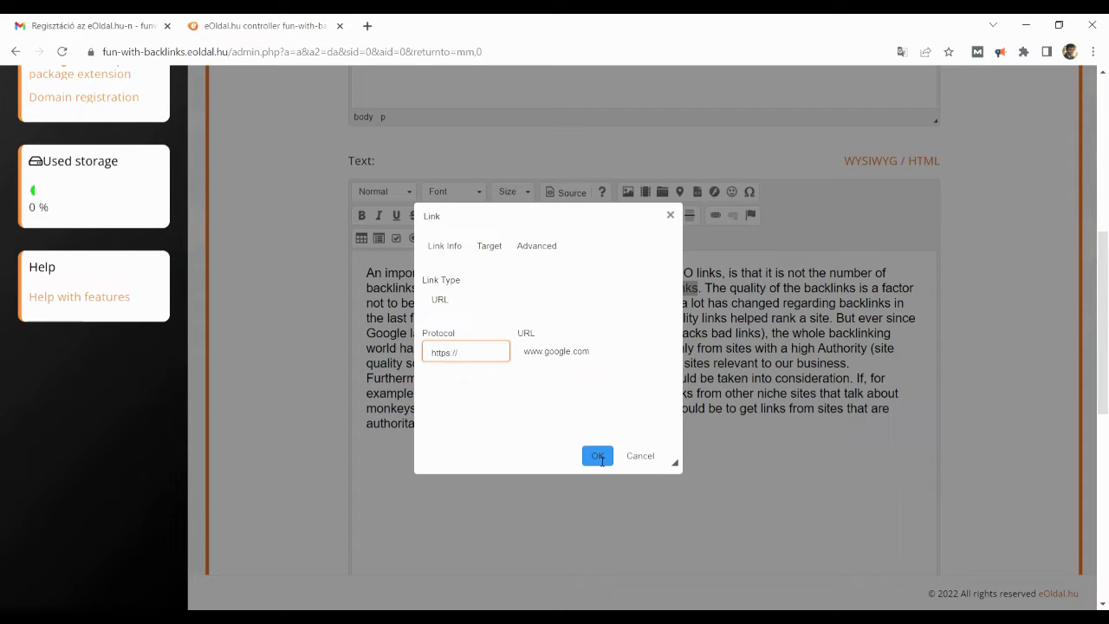
click(596, 457)
Step: Save the post, open the published Fun With Backlinks page, and select its web address
drag(1103, 321, 1093, 494)
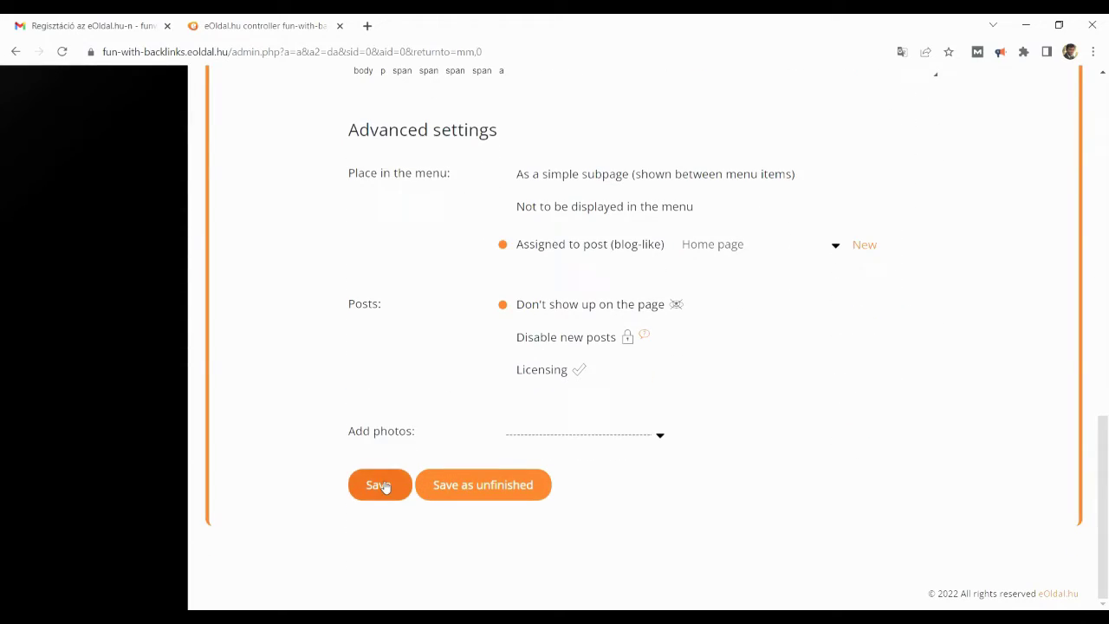
click(385, 488)
click(737, 270)
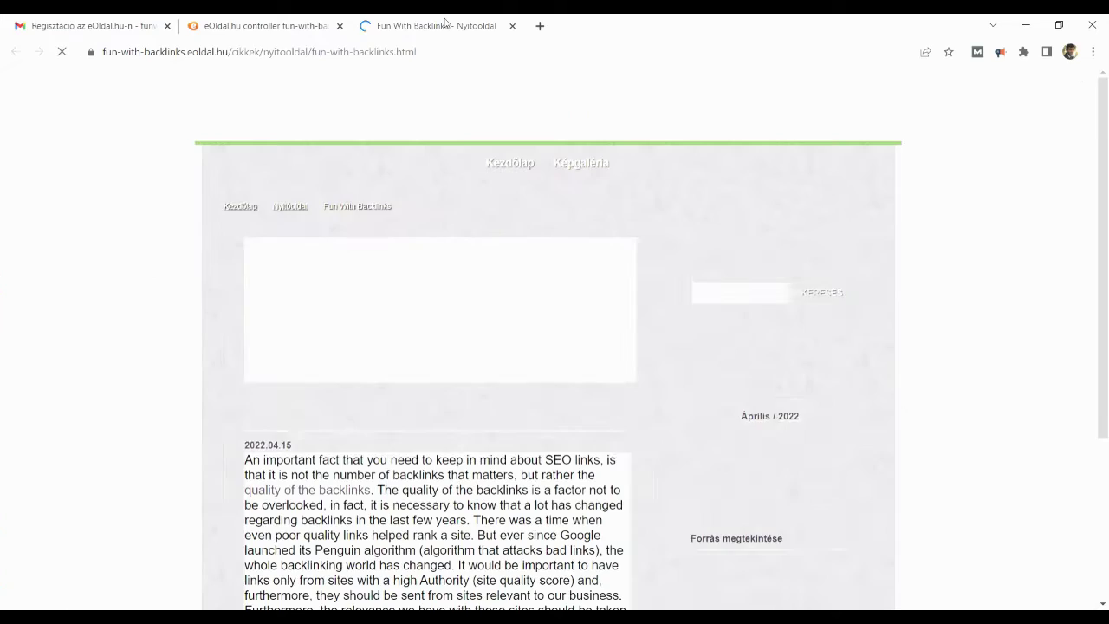
click(483, 53)
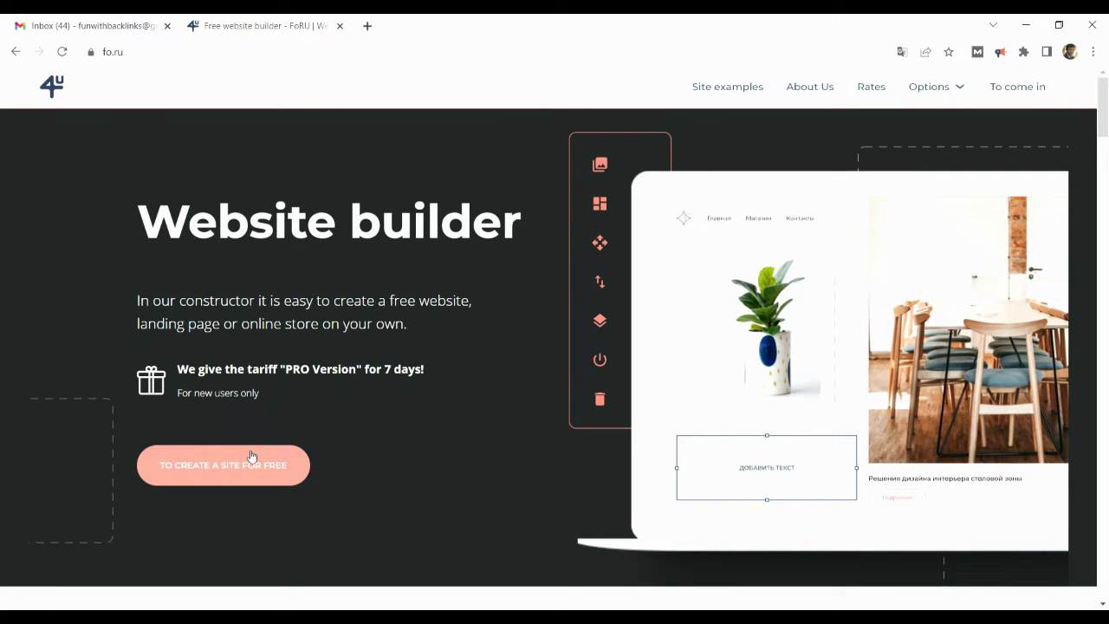
Step: Register a free FO.RU site account using the suggested e-mail address
click(243, 461)
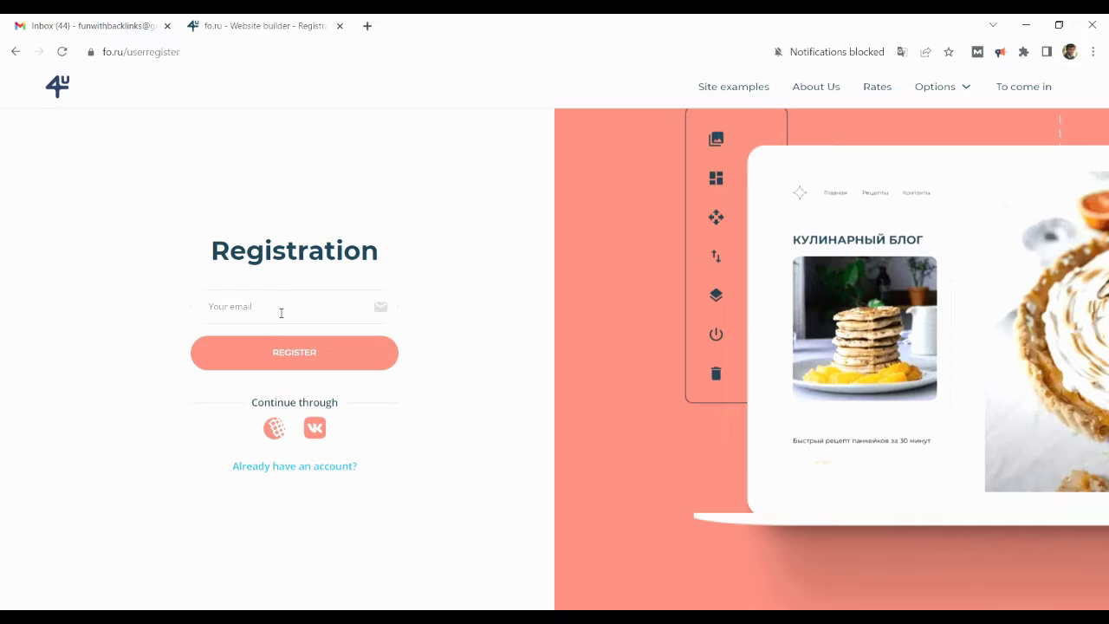
click(280, 310)
click(280, 340)
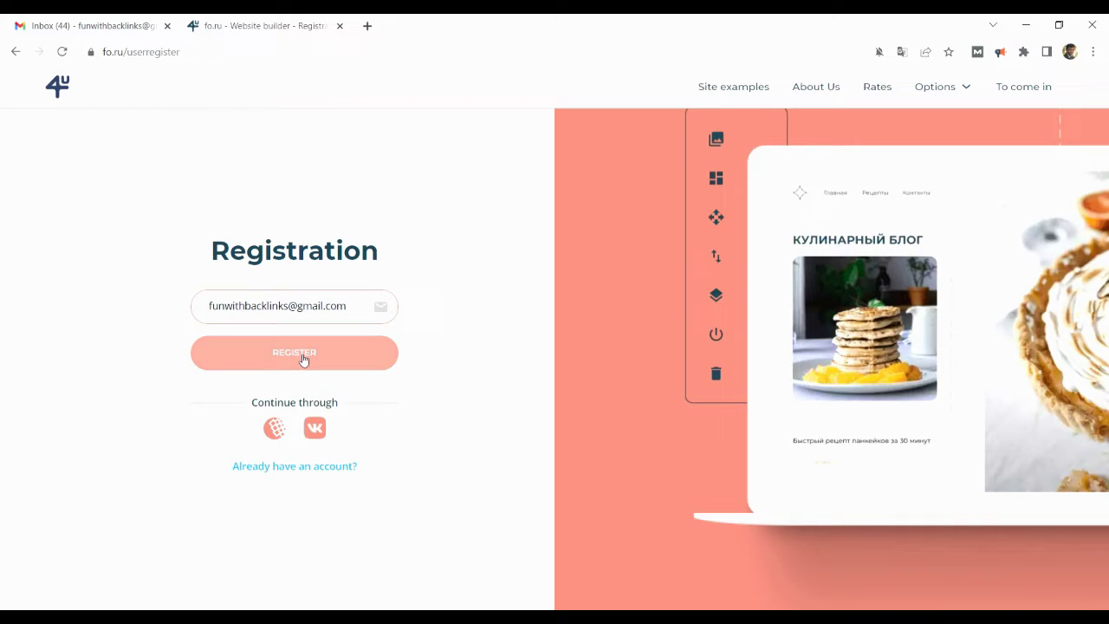
click(302, 356)
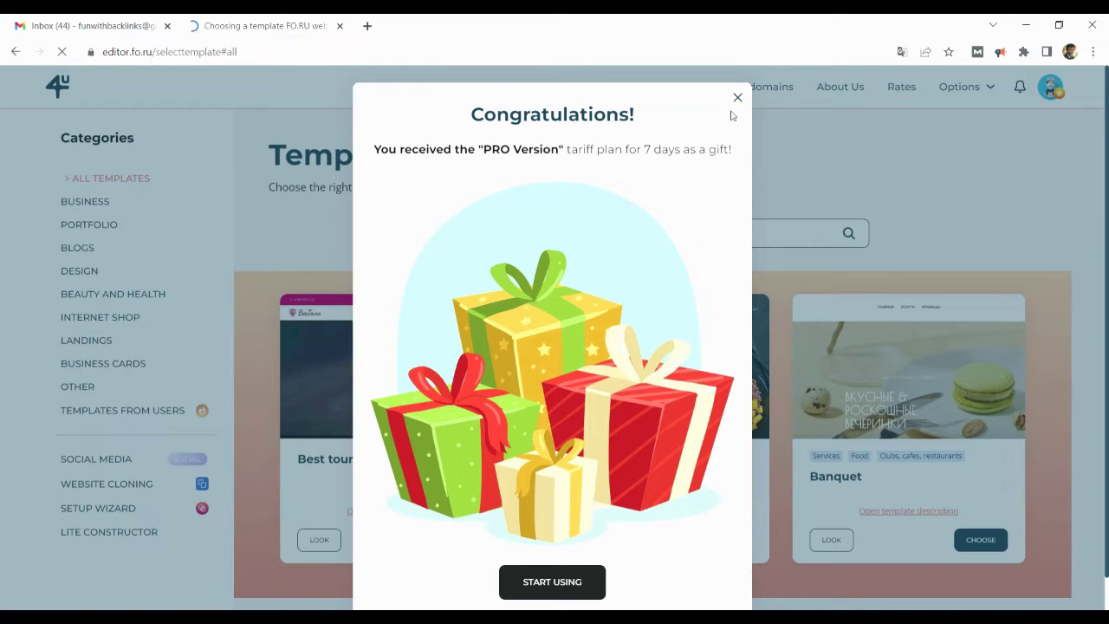
Step: Dismiss the PRO plan gift notice and scroll to the Rent an apartment, Minecraft and Summary templates
click(738, 98)
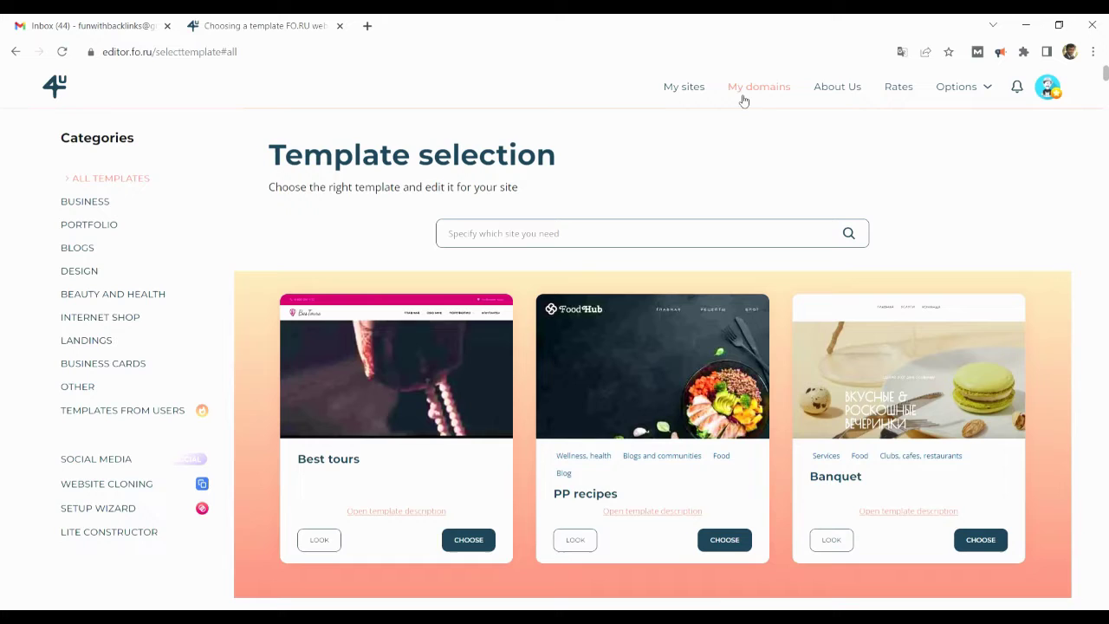
scroll(1105, 76, down, 1)
scroll(1106, 77, down, 3)
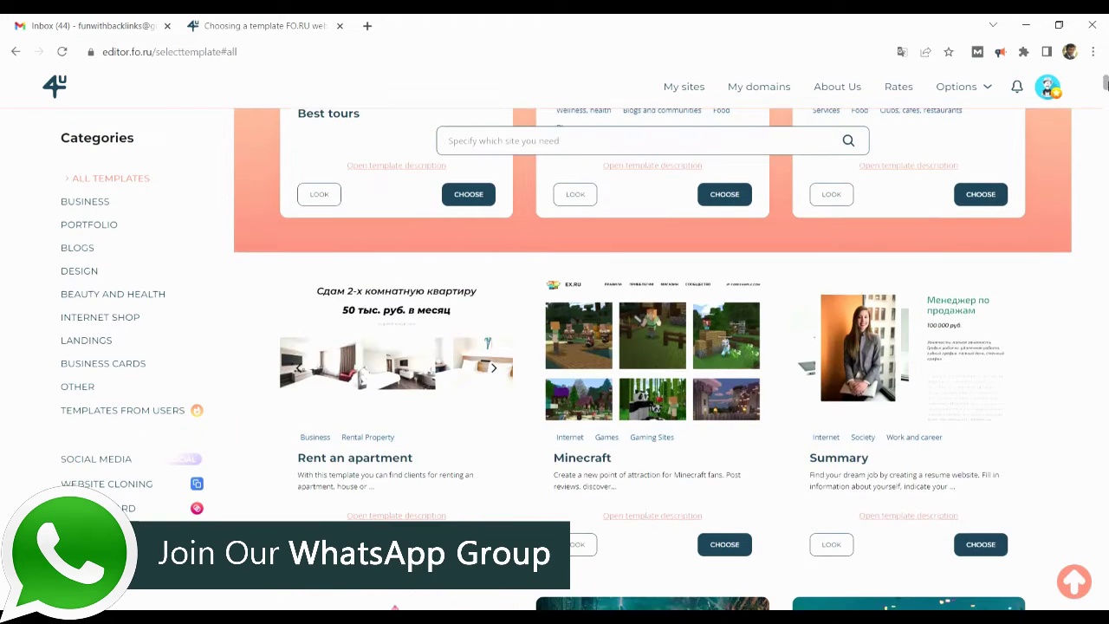
Step: Start a site from the Summary template and delete the woman's photo from the top block
click(981, 543)
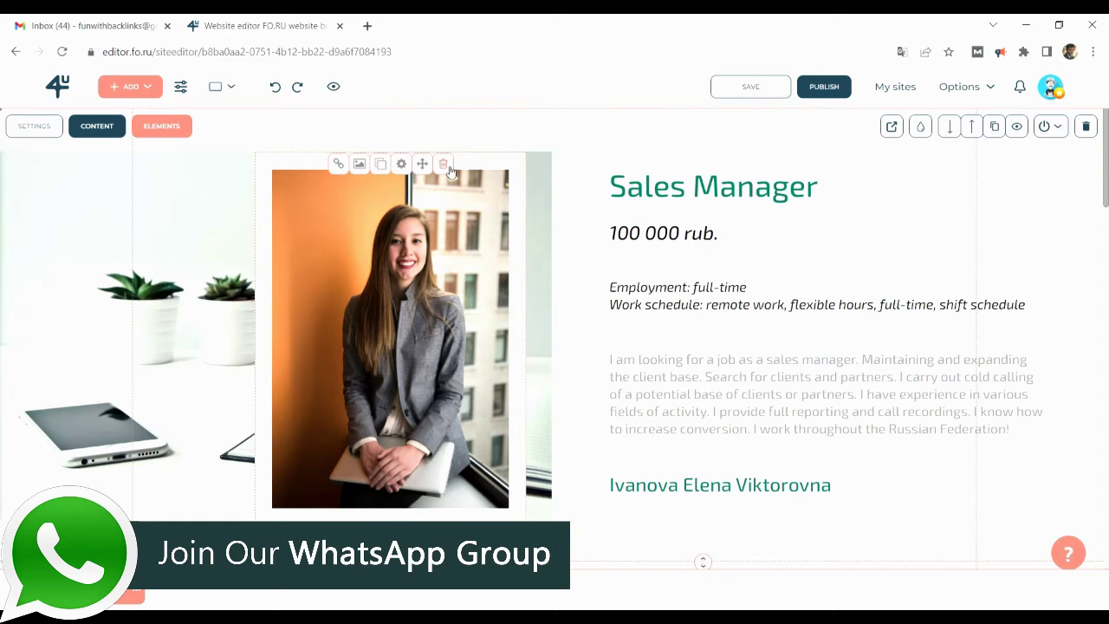
click(445, 167)
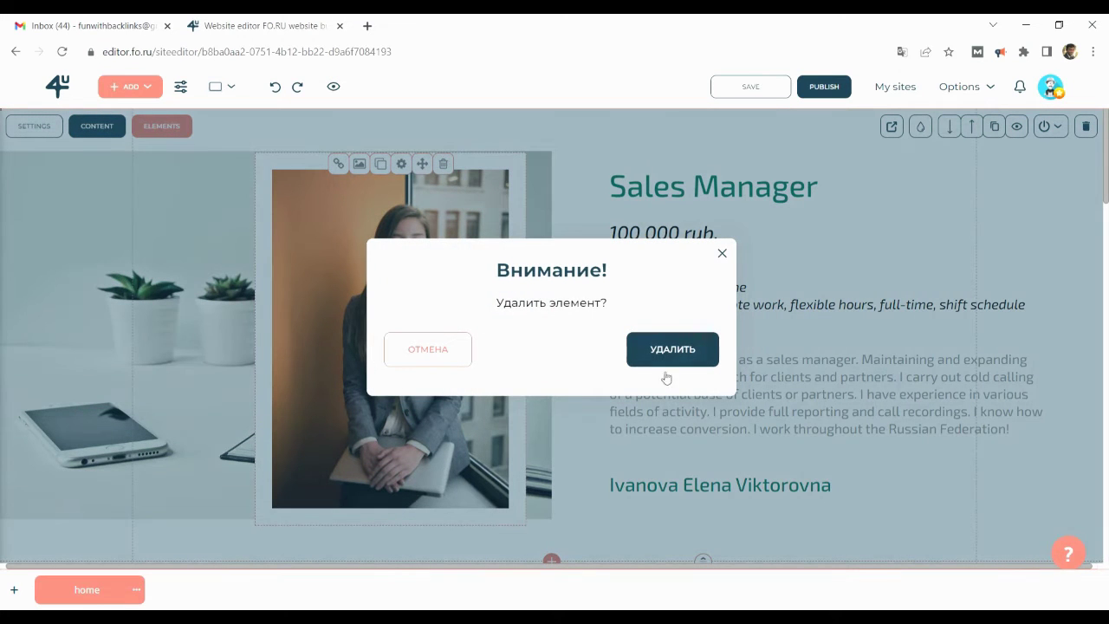
click(669, 355)
Step: Replace the Sales Manager text with the backlink article and link 'well-positioned content on Google' externally
click(840, 374)
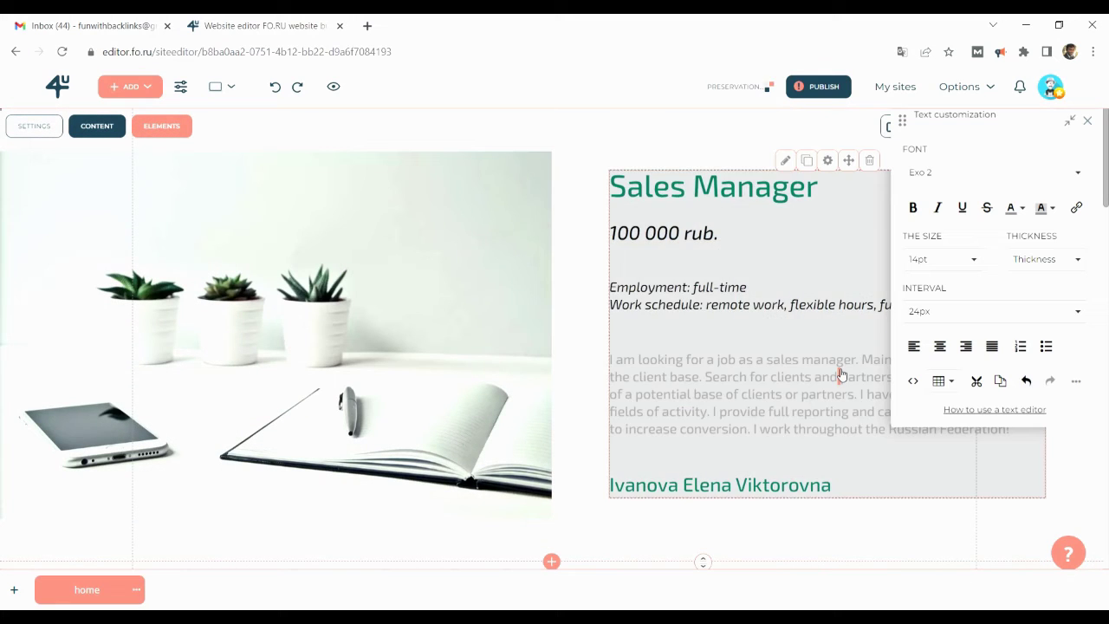
key(ctrl+a)
key(ctrl+v)
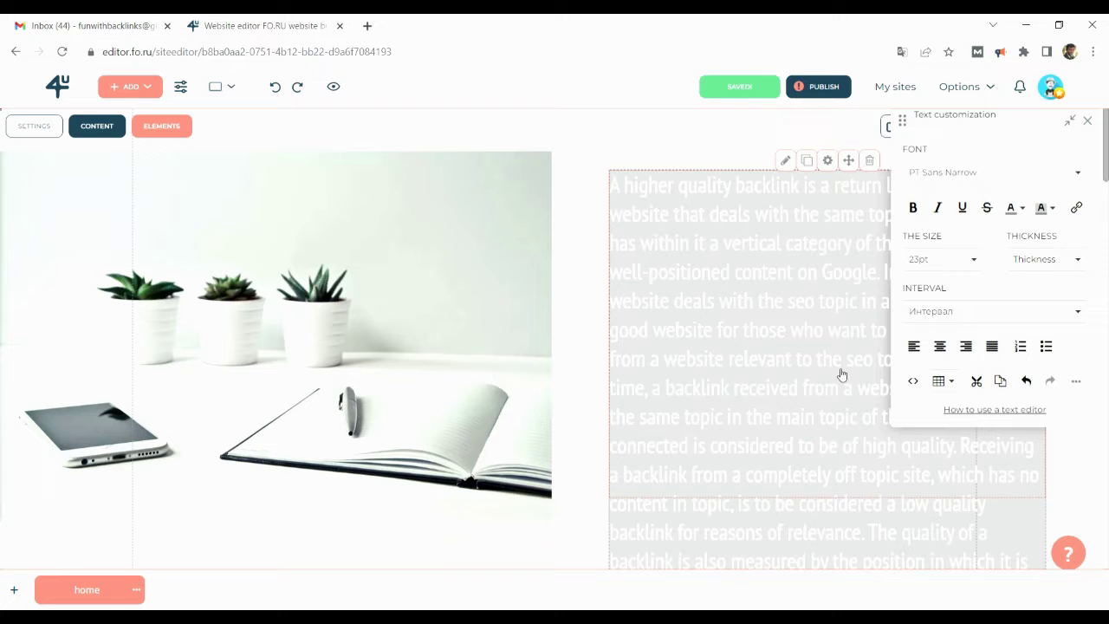
scroll(841, 375, down, 1)
drag(875, 208, 619, 222)
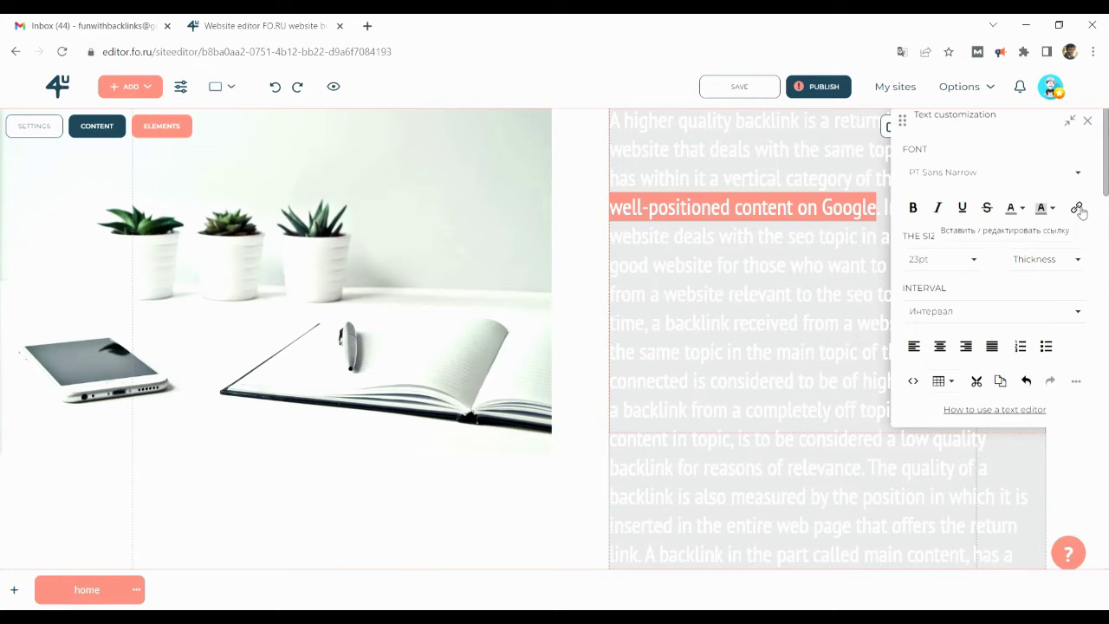
click(1077, 208)
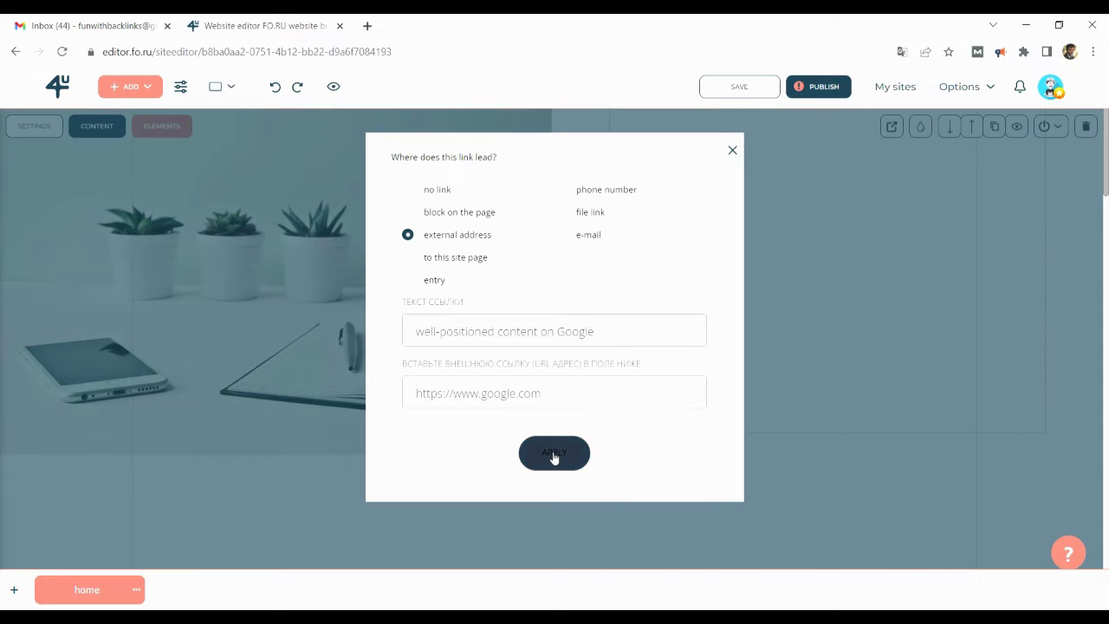
click(554, 451)
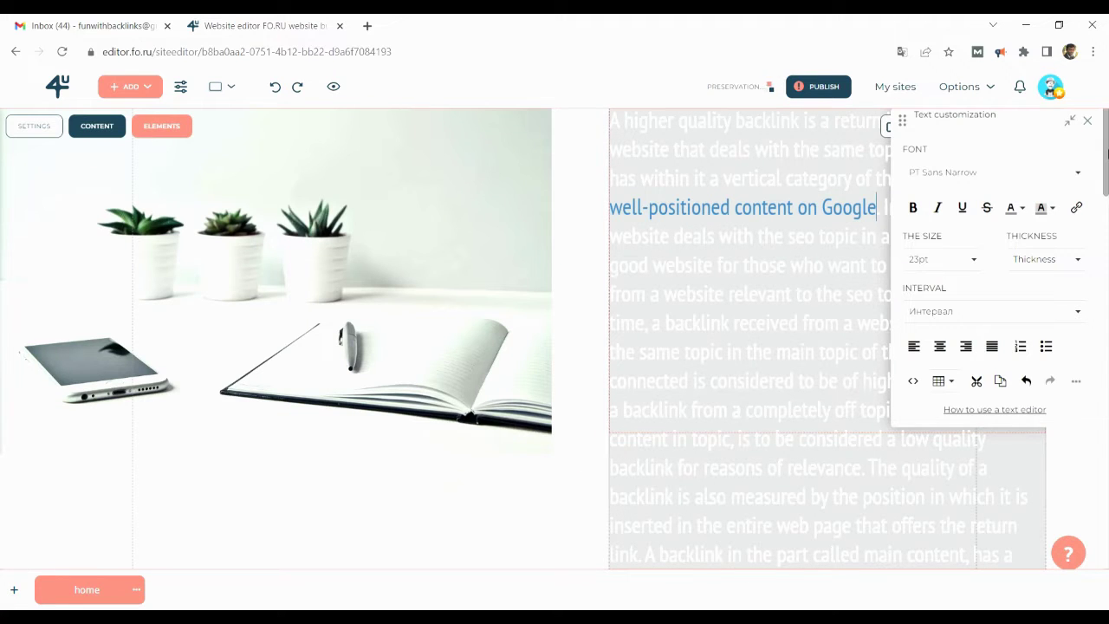
Step: Remove the experience timeline section from the page
scroll(1106, 182, down, 1)
drag(1106, 182, 1074, 285)
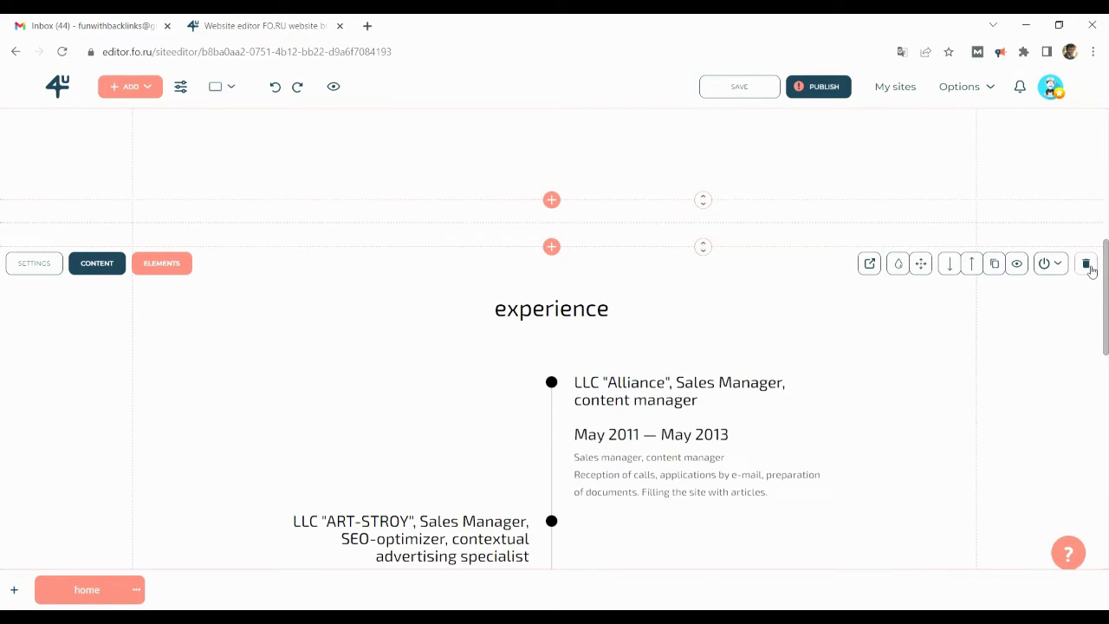
click(1088, 265)
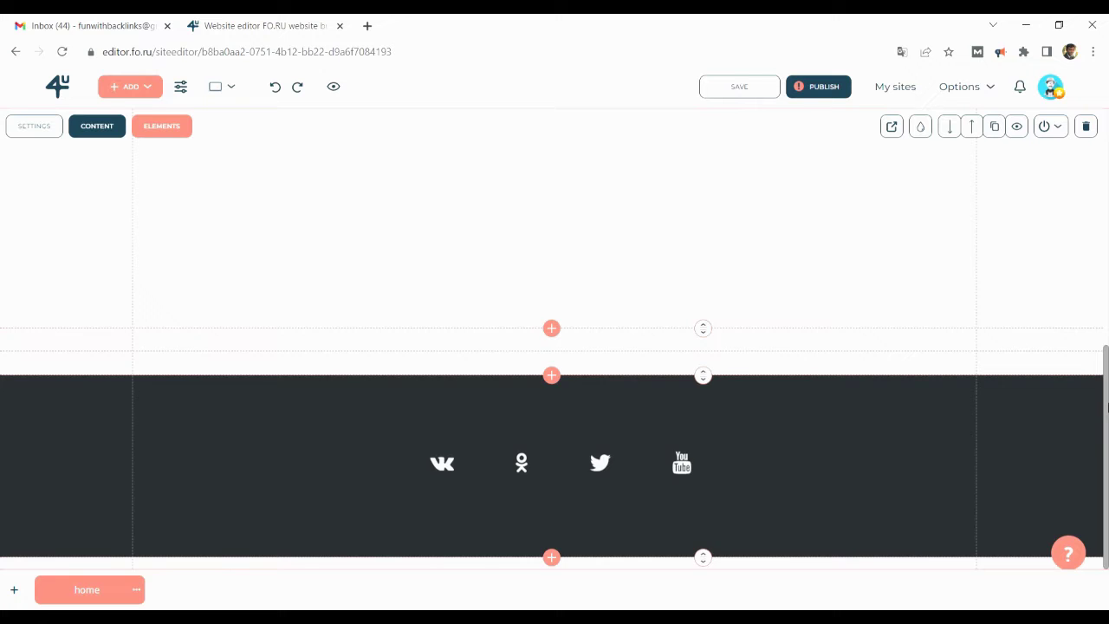
Step: Publish the FO.RU site and open it live in a new tab
drag(1107, 407, 1107, 154)
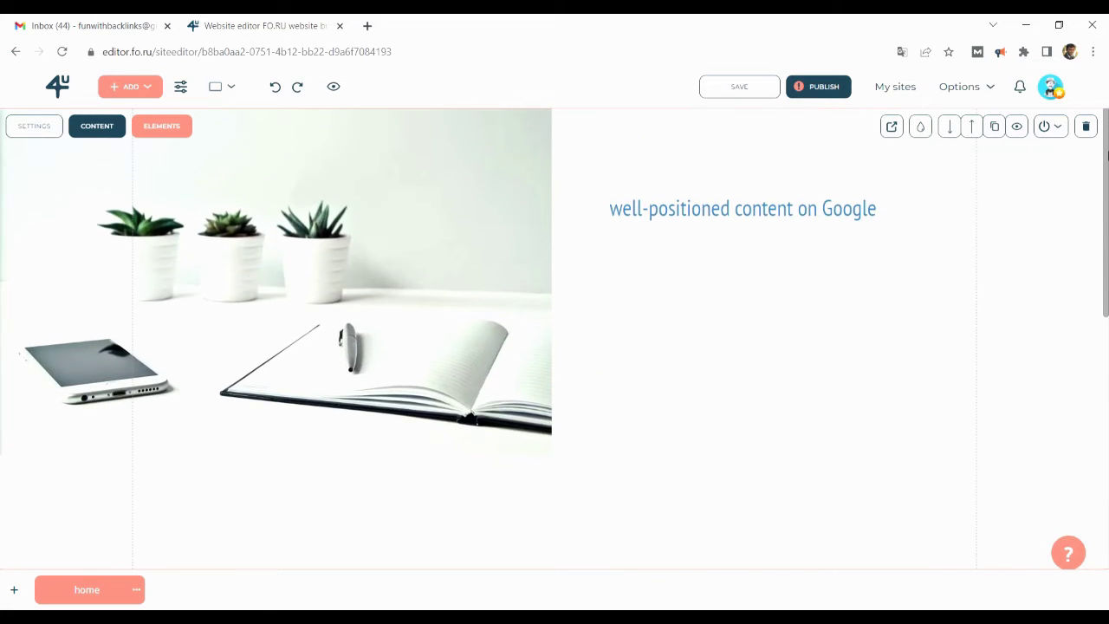
click(827, 87)
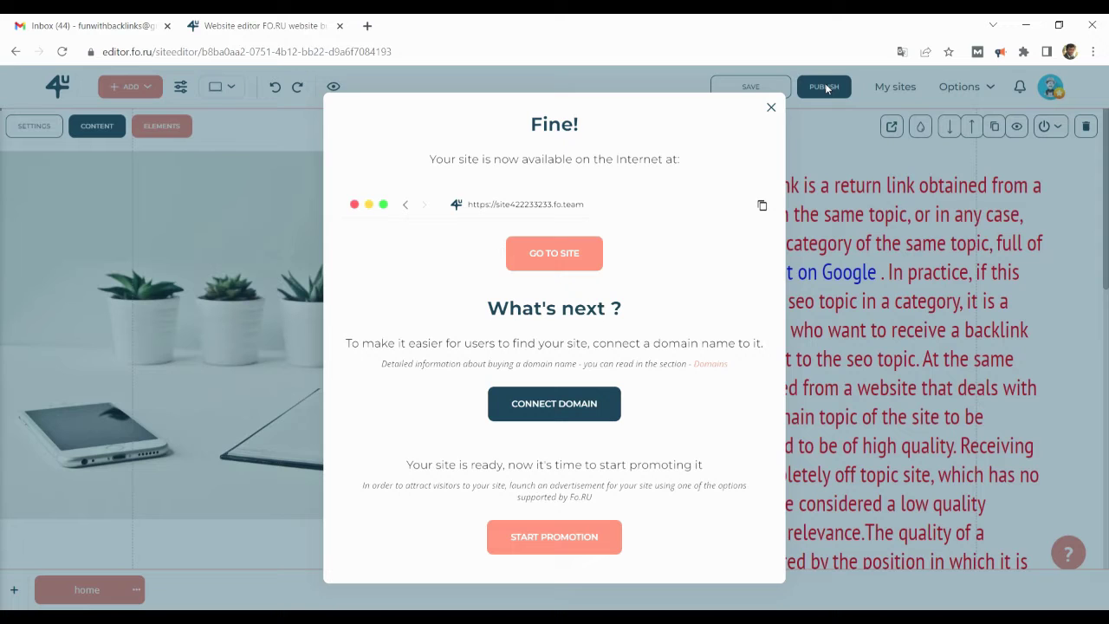
click(557, 254)
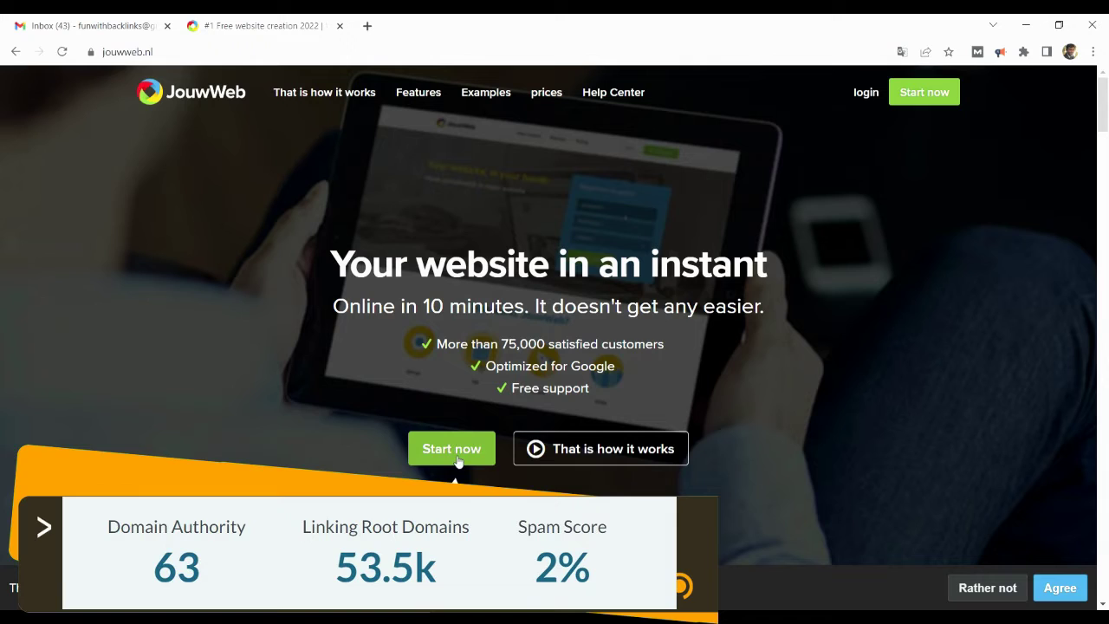
Step: Start a JouwWeb blog site titled Fun With Backlinks
click(452, 448)
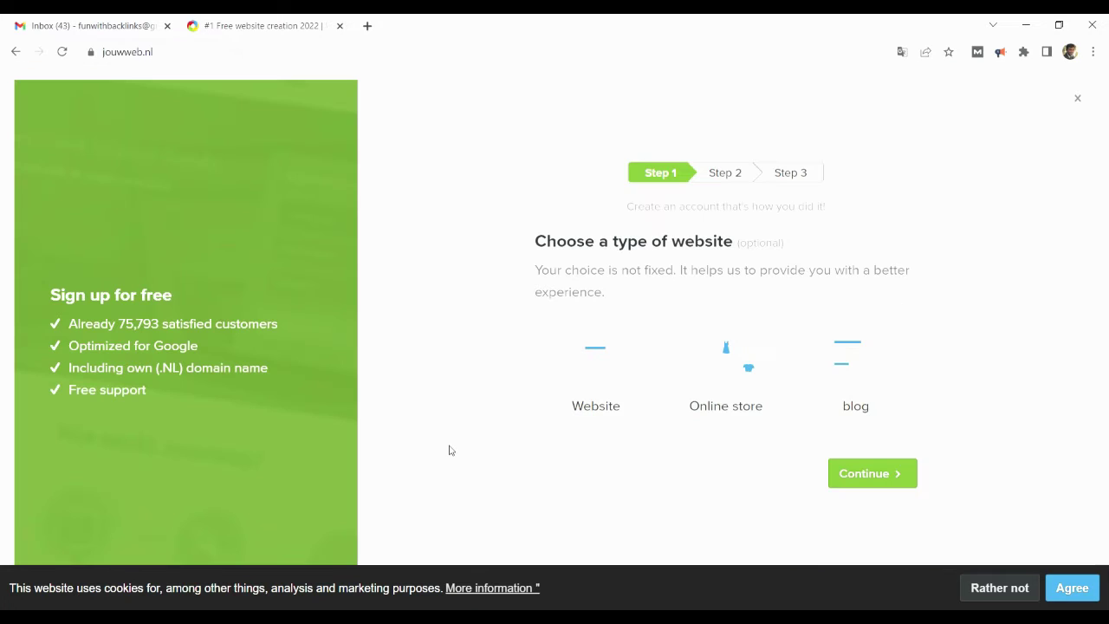
click(846, 361)
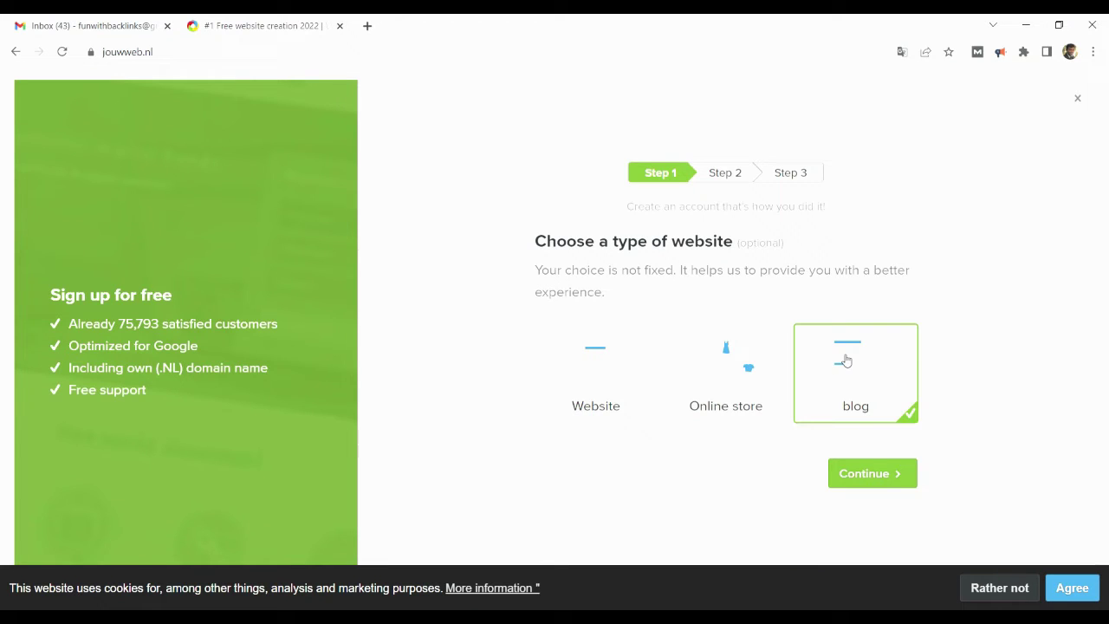
click(872, 473)
text(Fun With Backlinks)
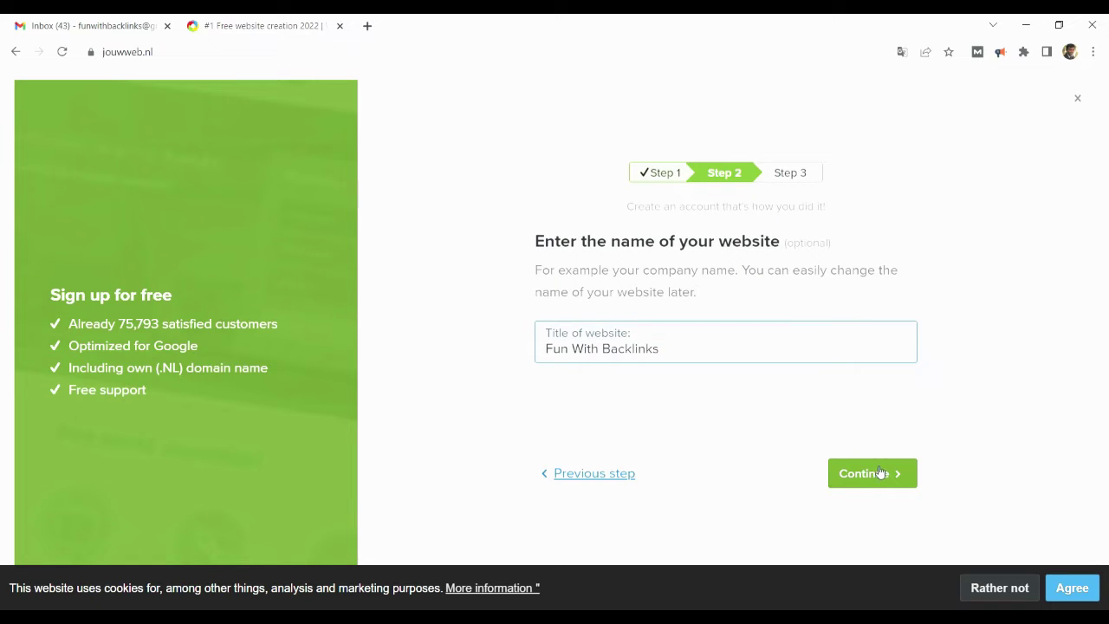
Step: Enter the account e-mail address and password to create the account and site
click(879, 474)
key(ctrl+v)
click(639, 361)
key(ctrl+v)
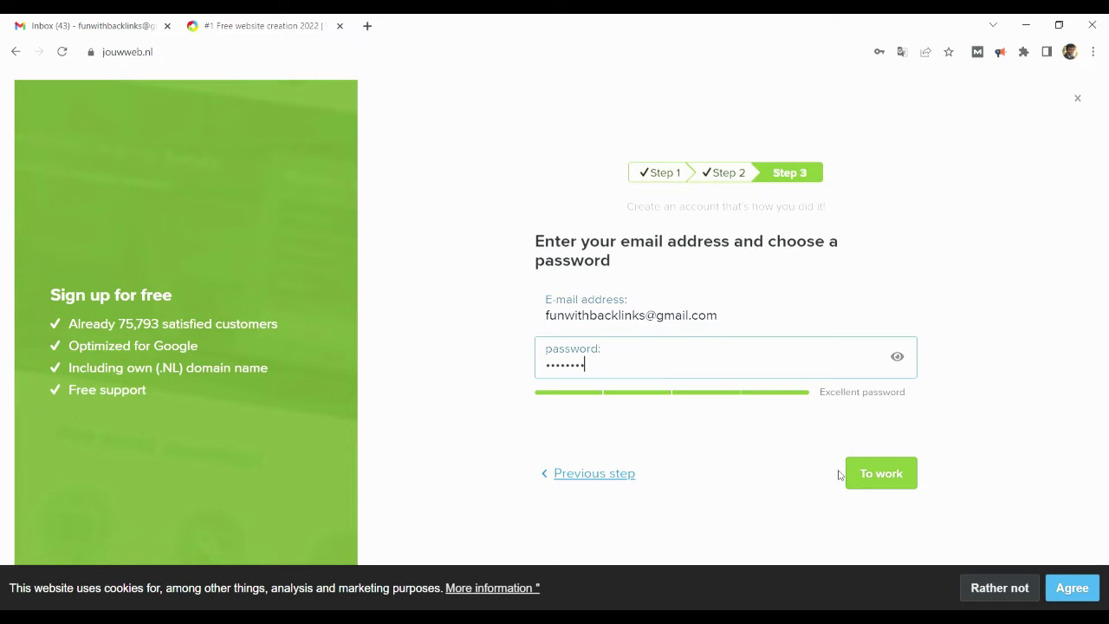
click(881, 475)
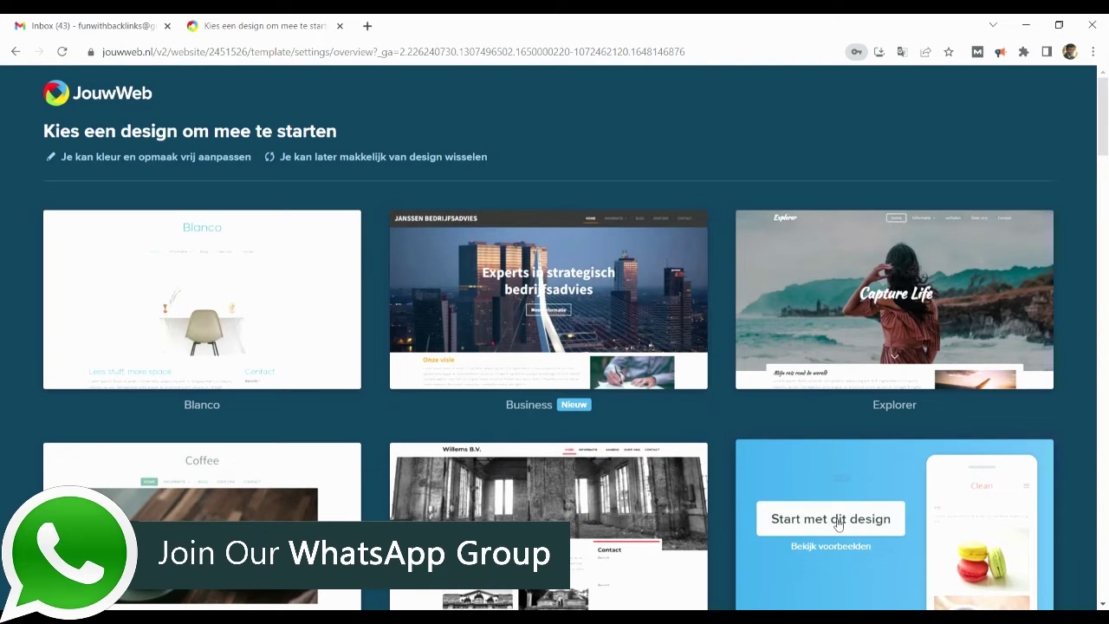
Step: Keep the chosen design, skip a custom domain, pick the Free package, and go to My Sites
click(830, 518)
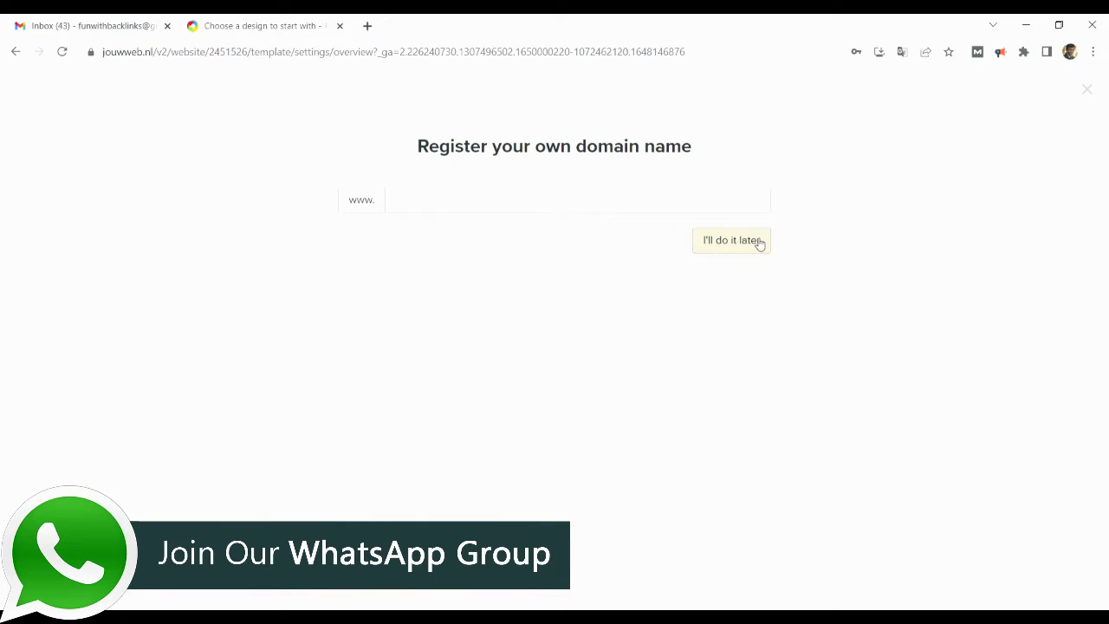
click(759, 242)
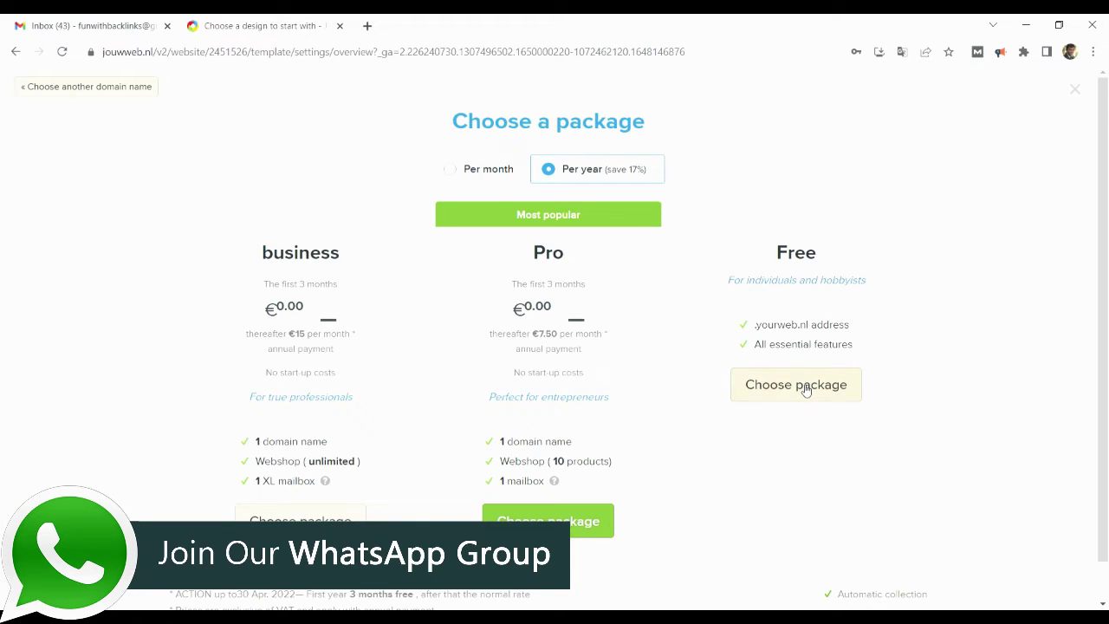
click(803, 387)
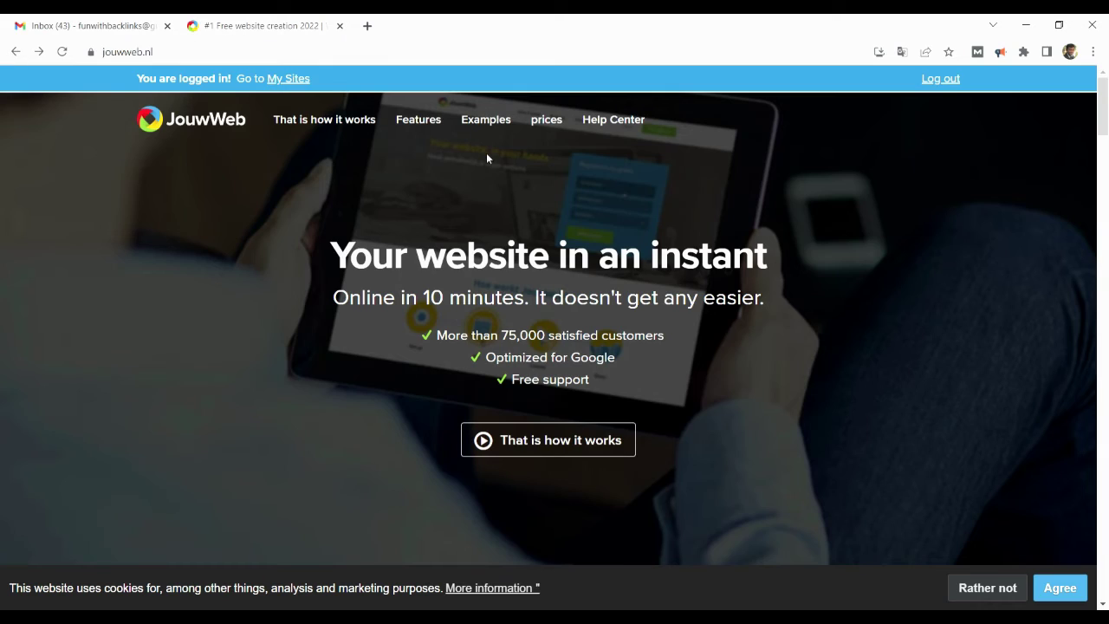
click(297, 82)
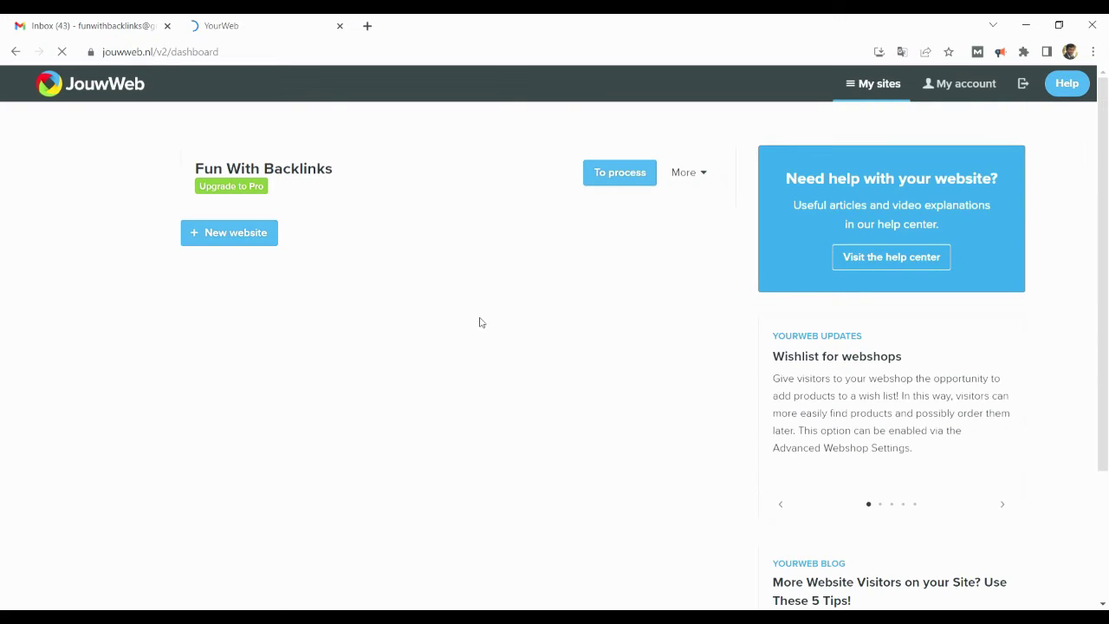
Step: Open Fun With Backlinks in the editor, add a text block, and paste the backlink article
click(630, 174)
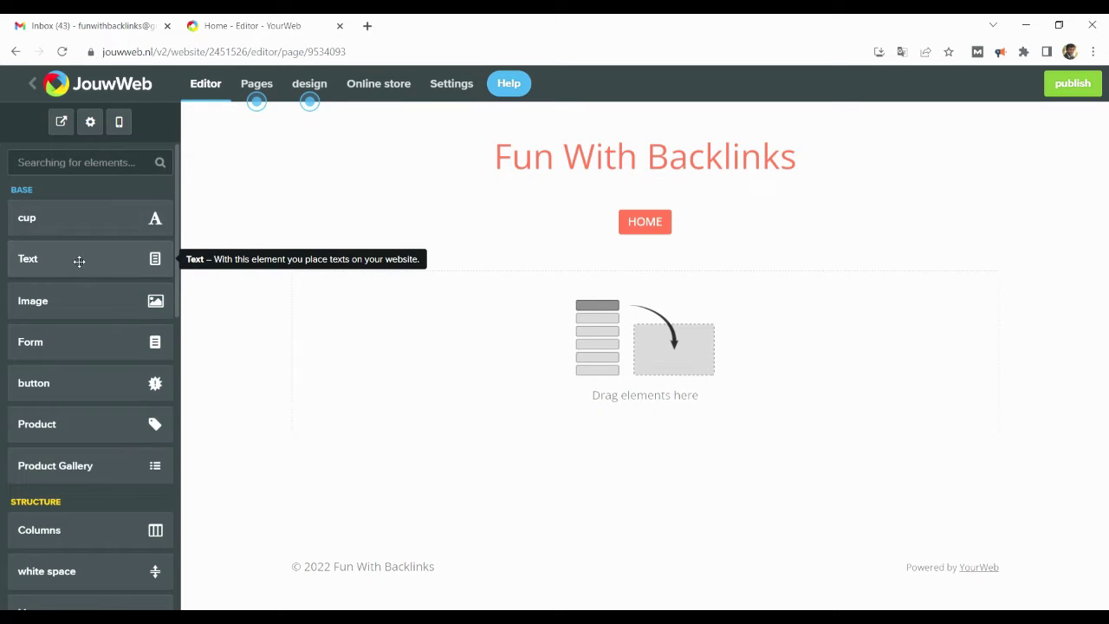
drag(79, 260, 654, 388)
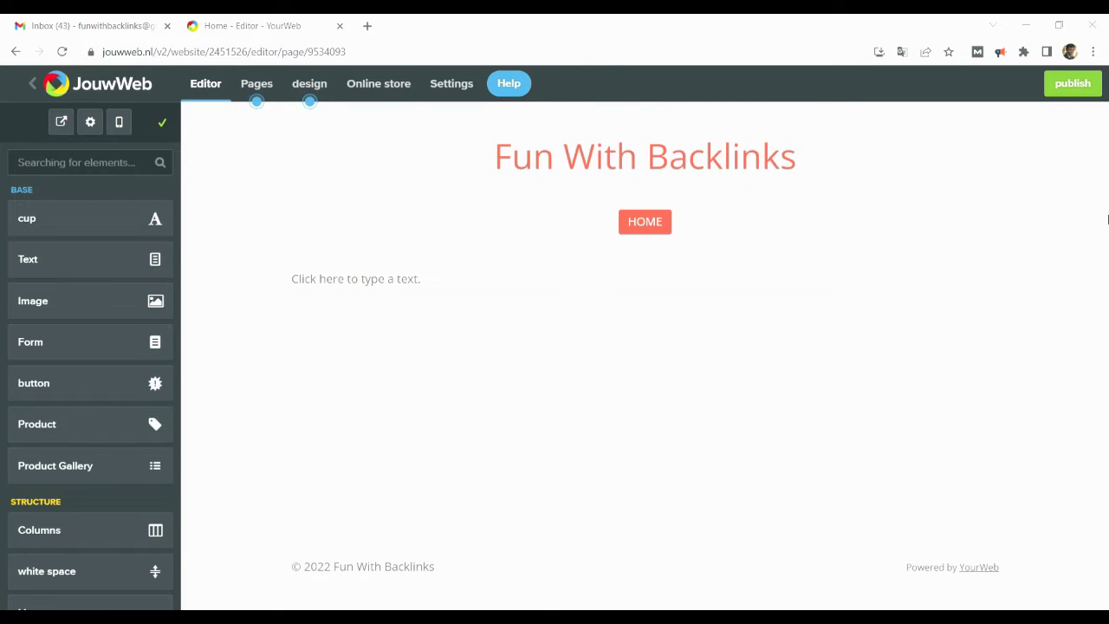
click(492, 285)
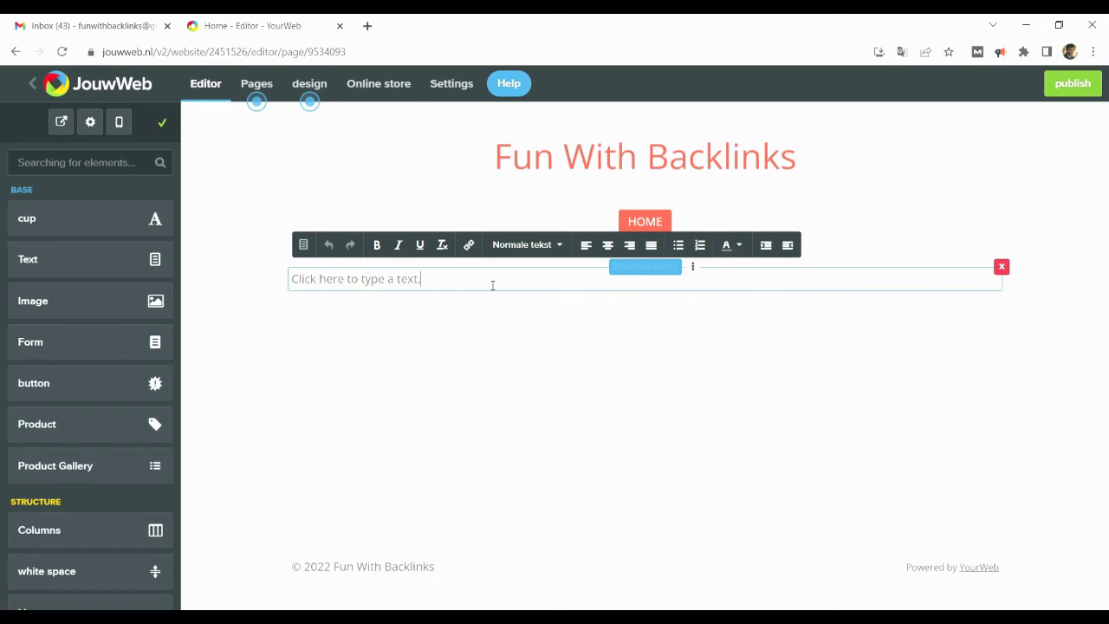
text(Links have a fundamental influence on how Google and other search engines determine the credibility of a website. Each of them is seen as a testimonial, a kind of advice. For this reason, the more links lead to a website, the more authentic it is considered and the higher it appears in the search results. Learning how to get backlinks to improve a website's ranking is the oldest and most efficient of SEO techniques. And while it's one of the most productive ways to reach your goal, you need to pay attention to the quality of these links. In the early days of SEO, website owners viewed backlink hunting as a kind of "game" and organized questionable plays to achieve their goal. Since then, most of Google's algorithm updates have been aimed at eliminating these suspicious methods. Today only "benign" techniques are considered reliable and ethical. And if you're willing to roll up your sleeves a bit, boosting your positioning (and credibility) won't be a problem.)
drag(528, 279, 705, 278)
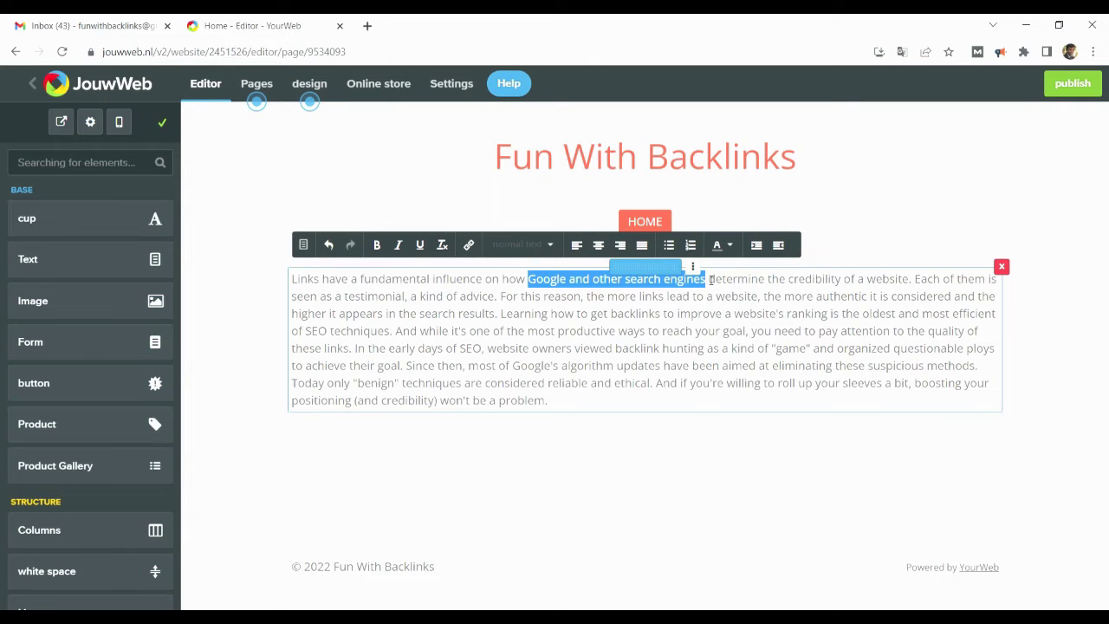
click(468, 245)
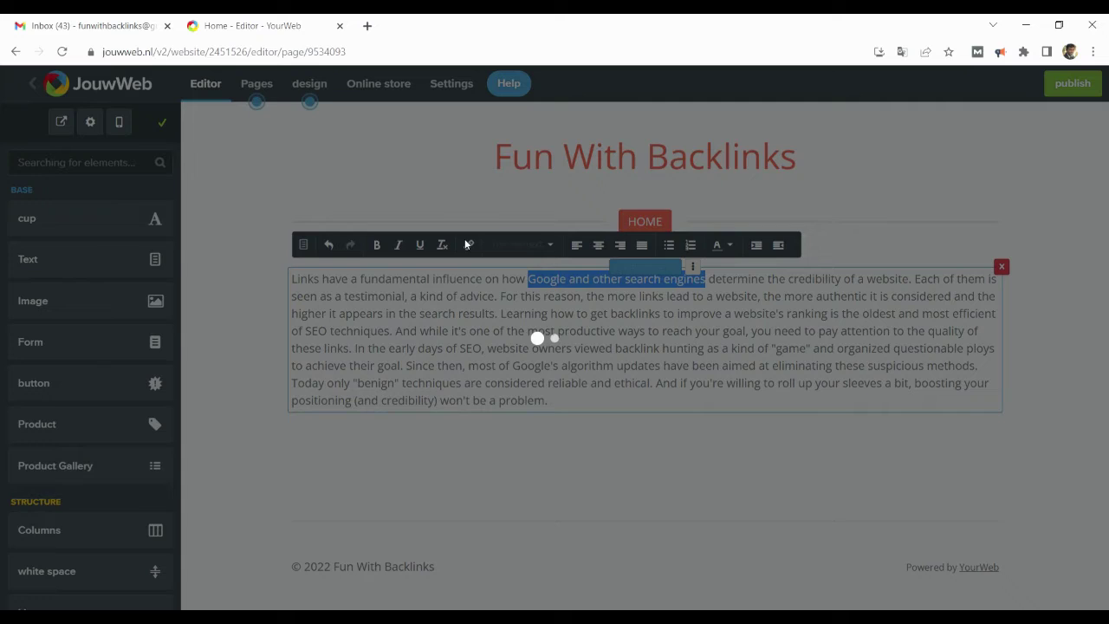
click(575, 184)
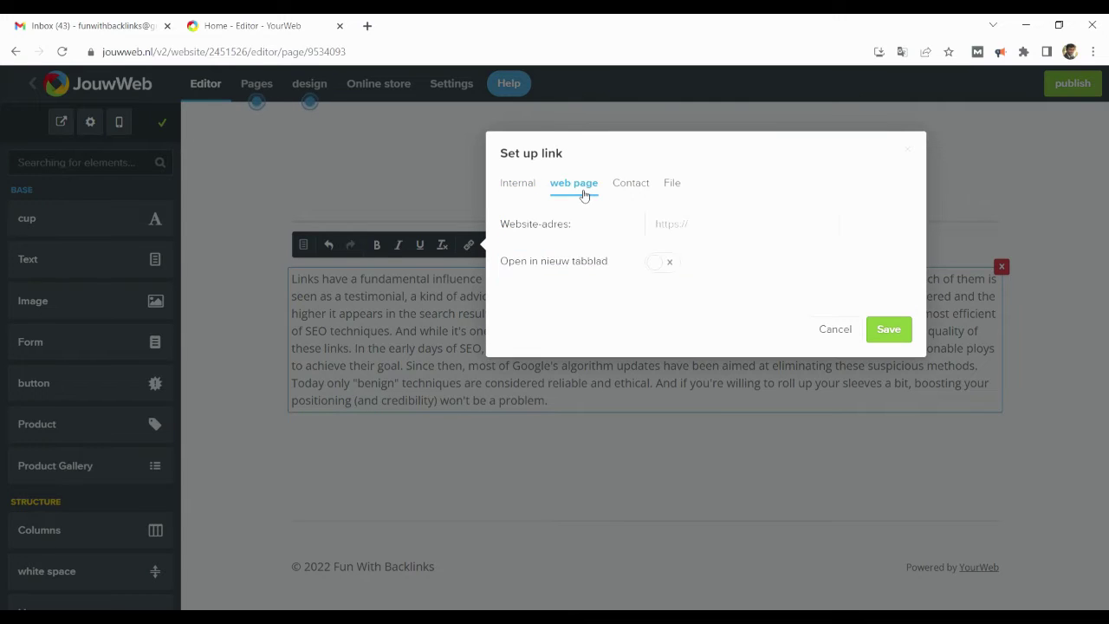
click(719, 225)
text(https://www.google.com)
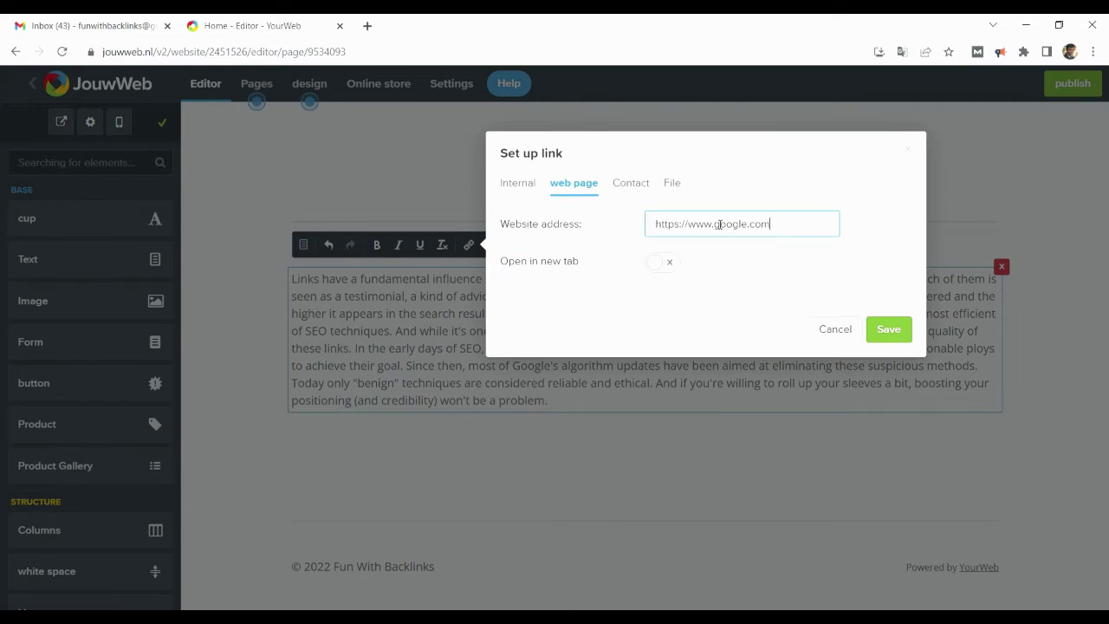
click(668, 264)
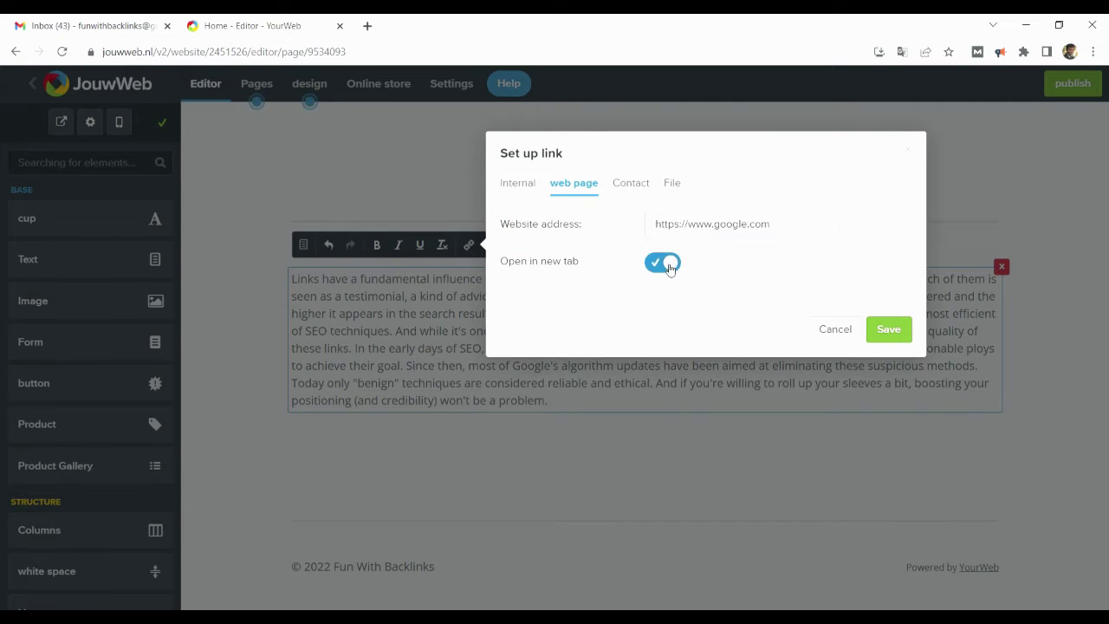
click(887, 330)
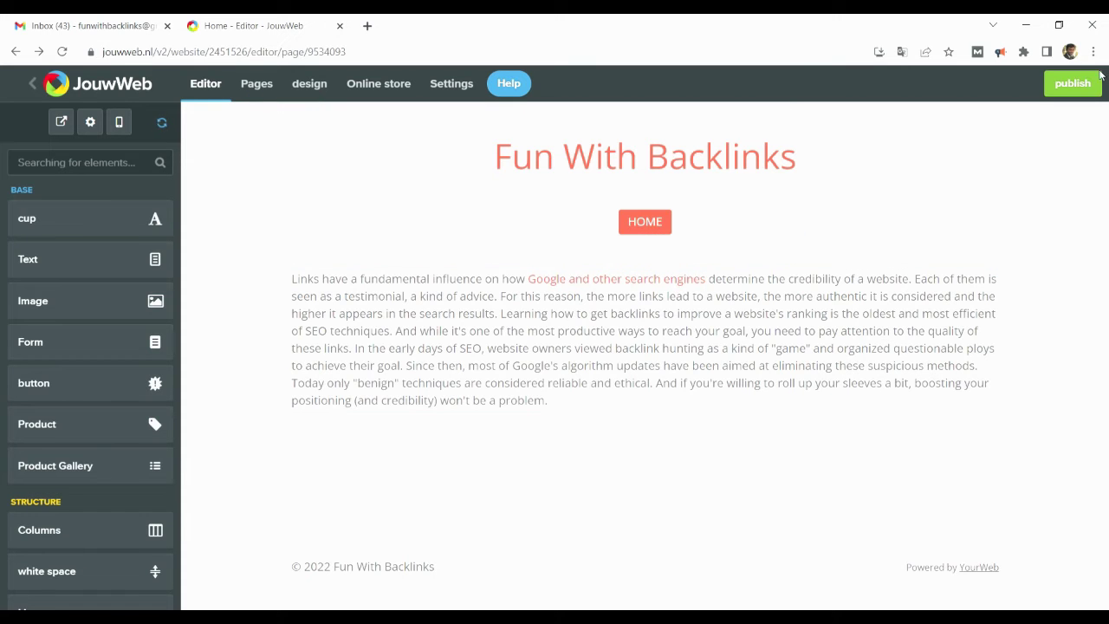
Step: Publish the site on the free yourweb.nl subdomain, view it live, then go to lily.fi
click(1098, 84)
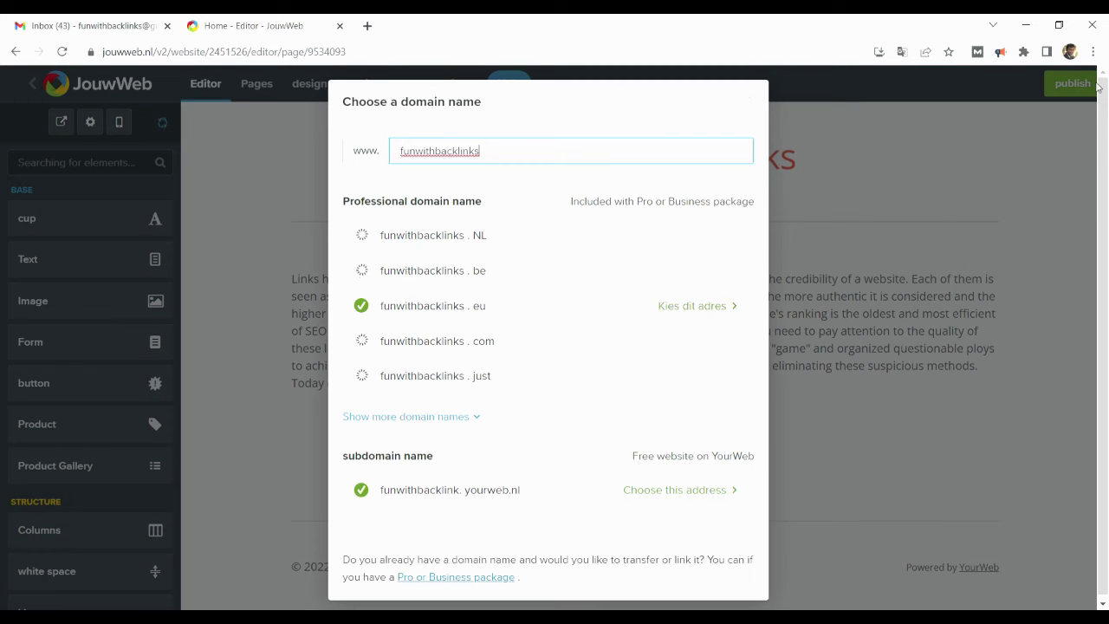
click(688, 491)
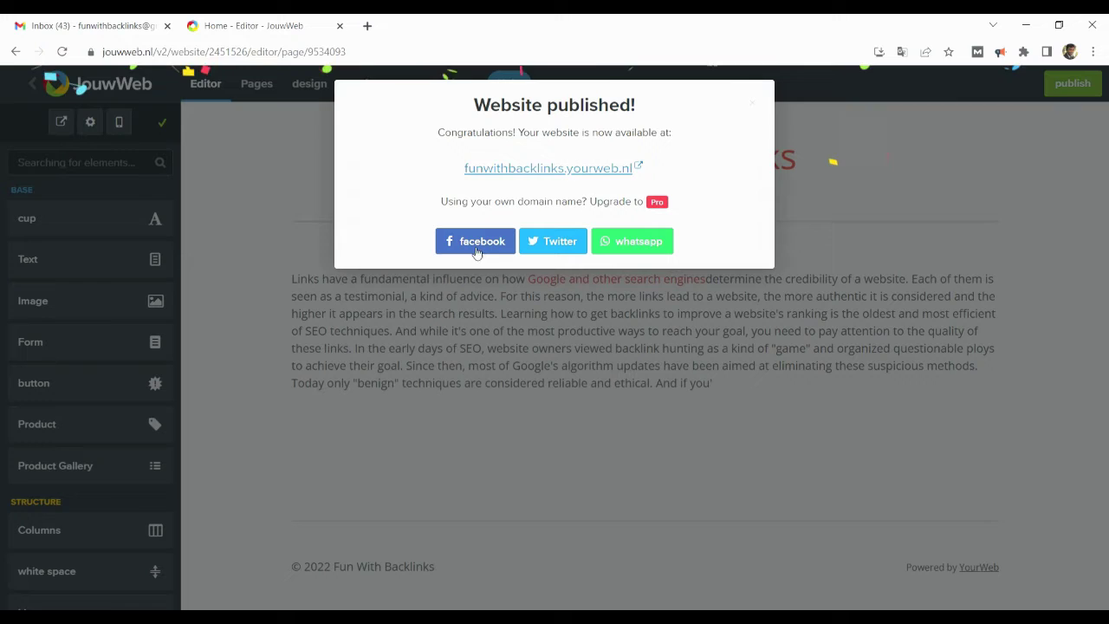
click(537, 168)
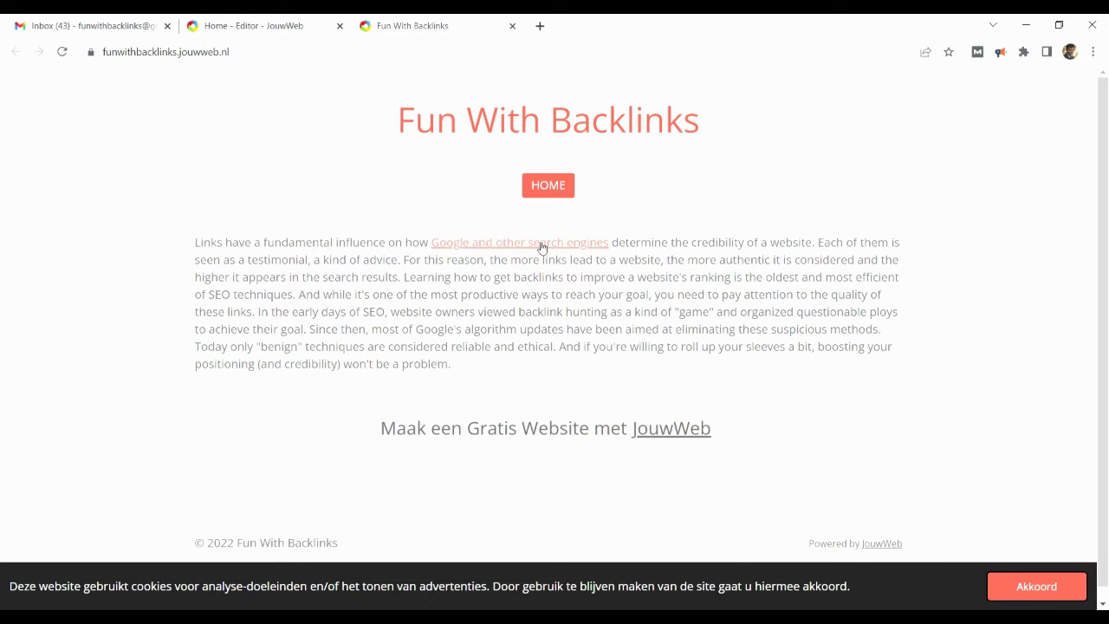
click(453, 49)
click(334, 164)
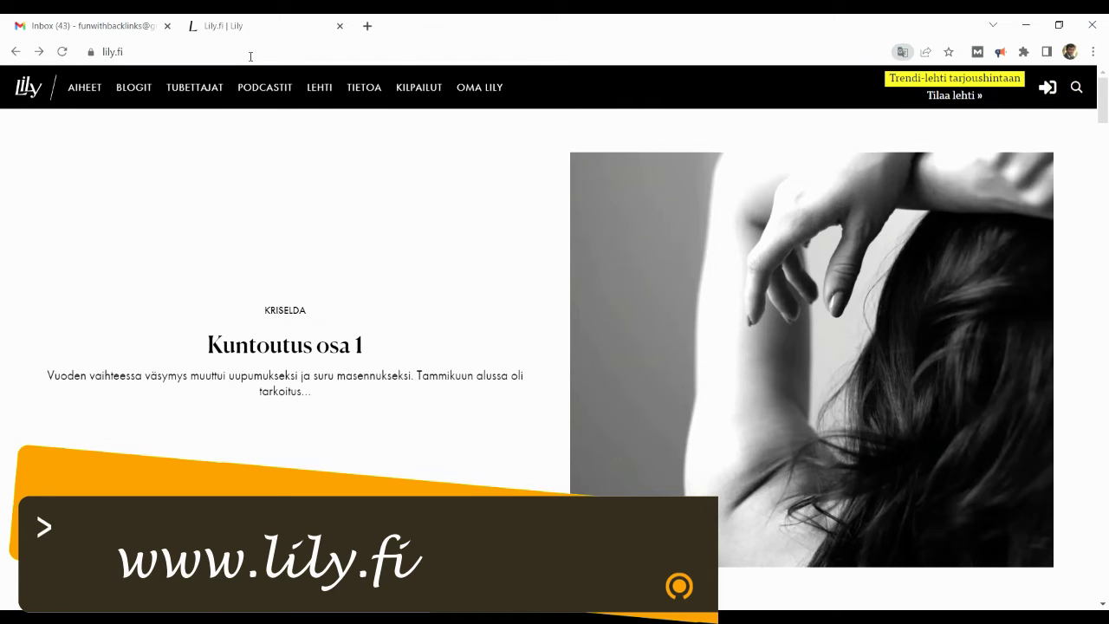
Step: Create a new Lily.fi account with e-mail and password, confirm the emailed code, and set a nickname
click(1052, 83)
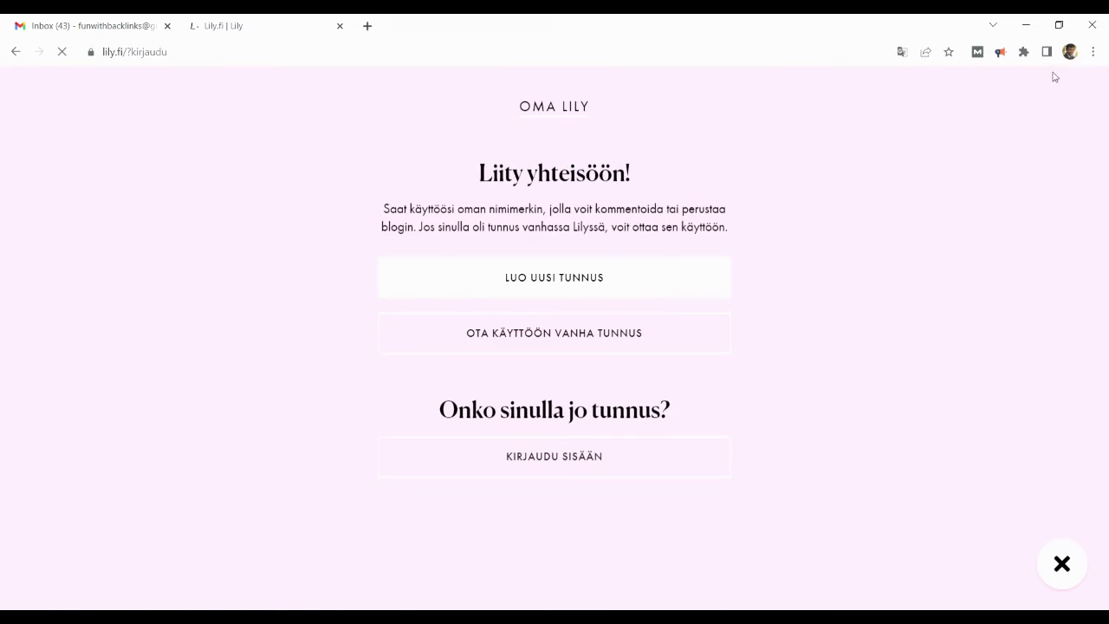
click(559, 277)
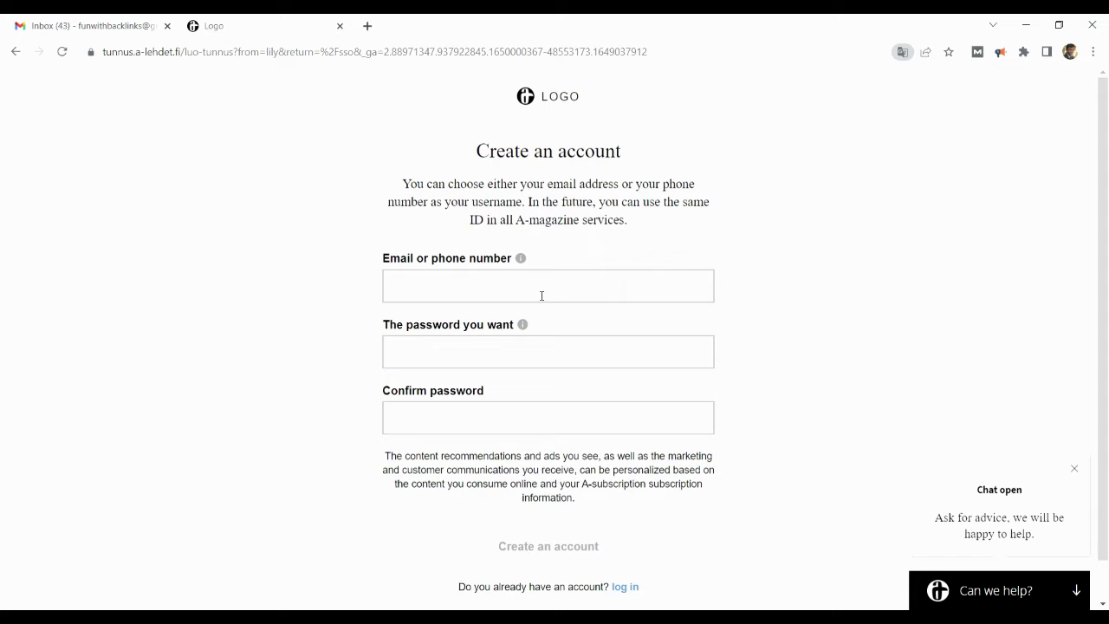
click(539, 295)
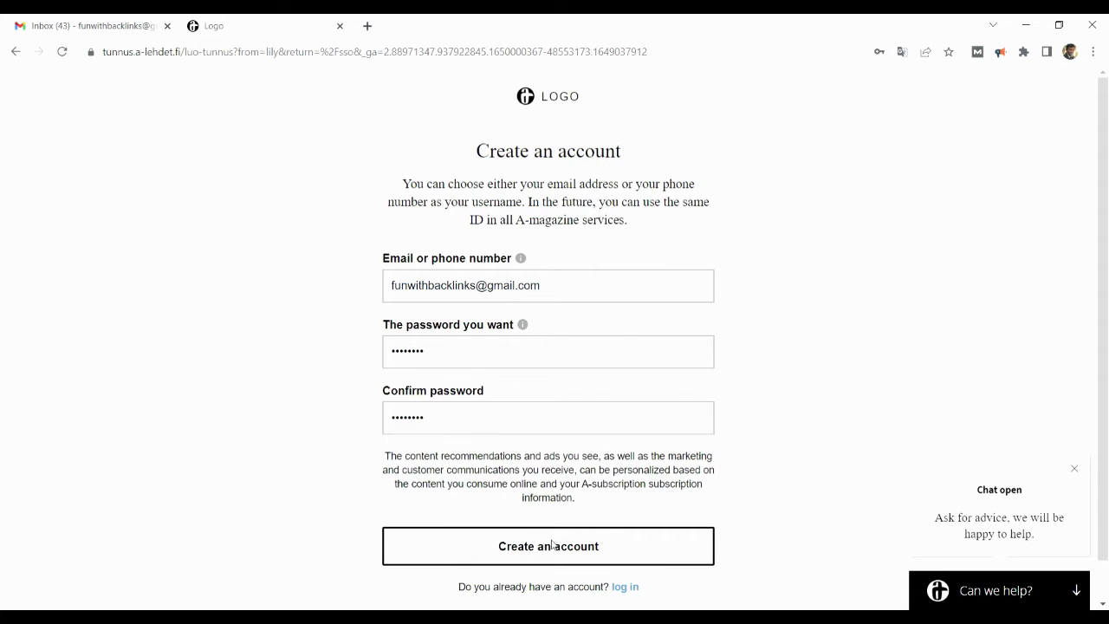
click(555, 544)
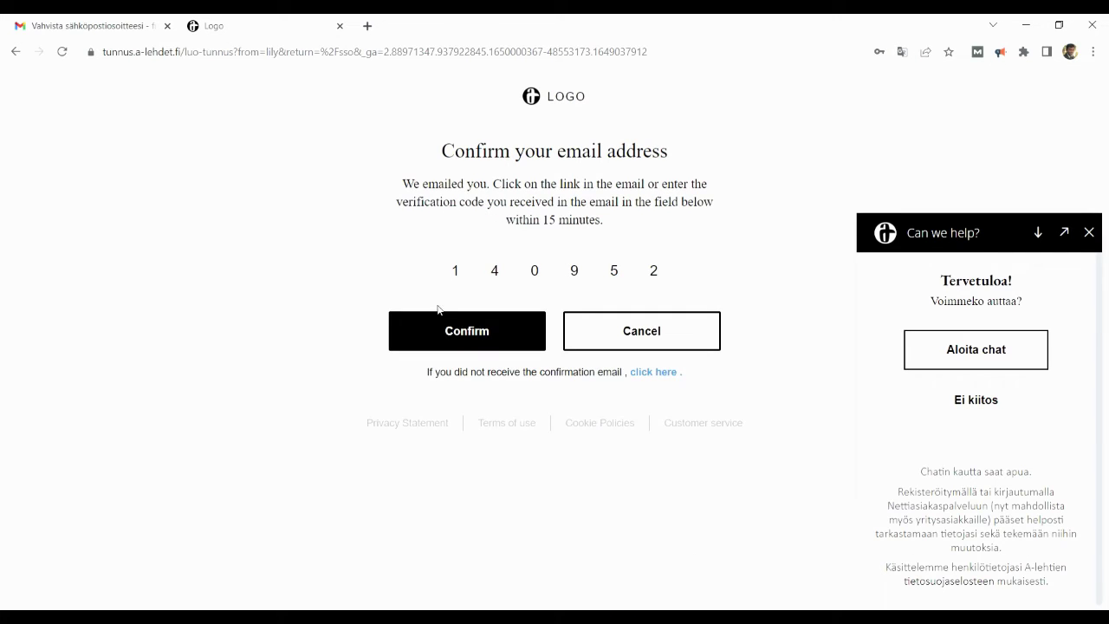
click(460, 329)
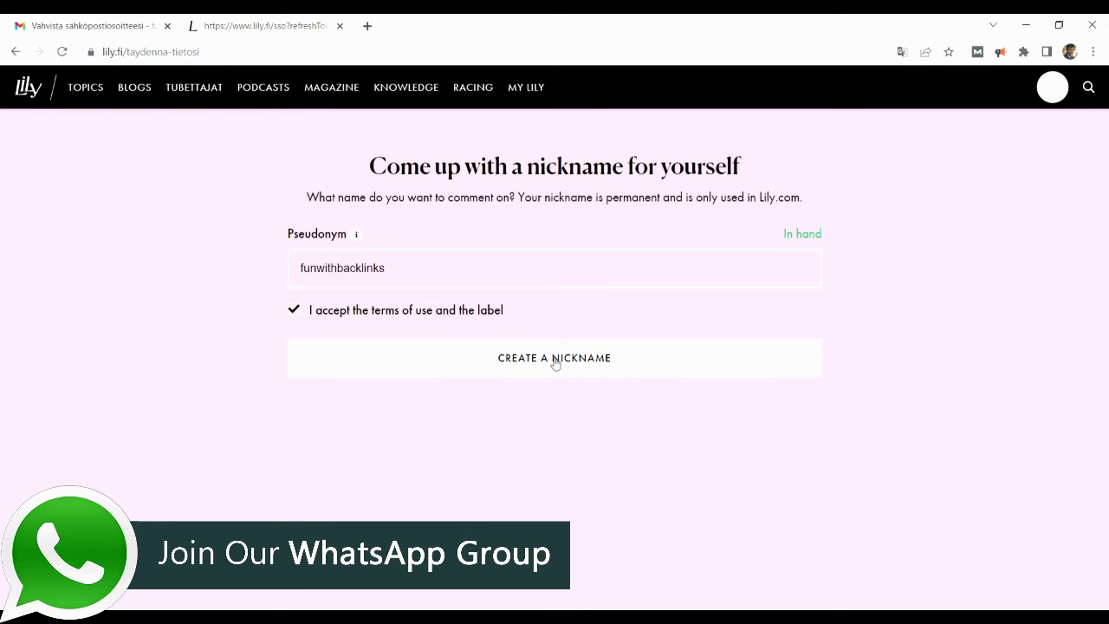
click(556, 358)
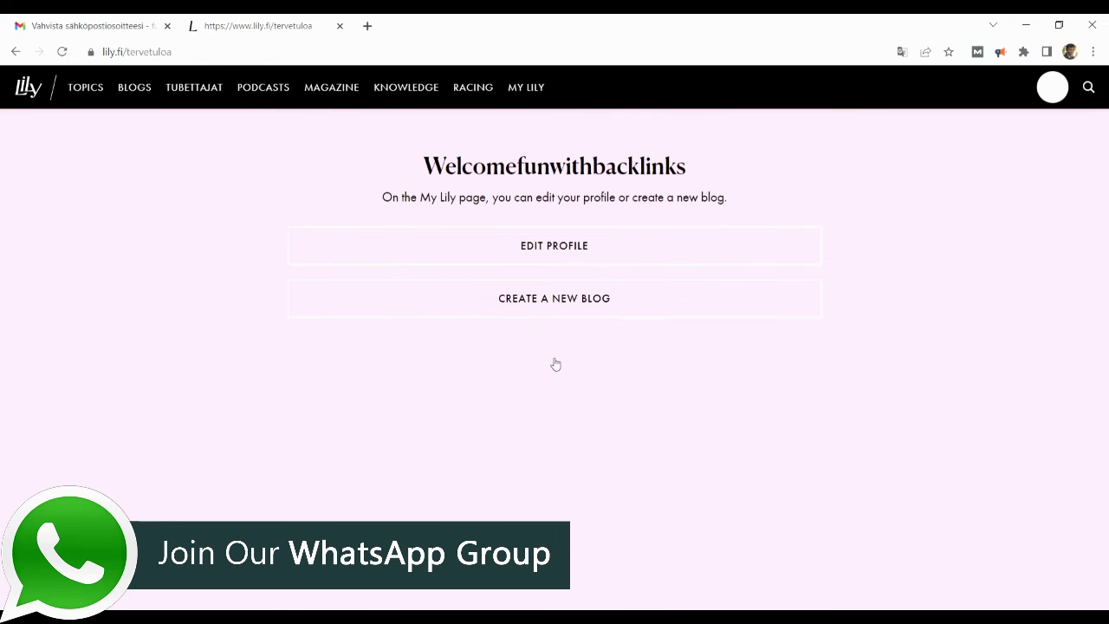
Step: Create the blog Fun With Backlinks described 'SEO Demystified', accepting the joint registrar agreement, then open Postaukset
click(556, 299)
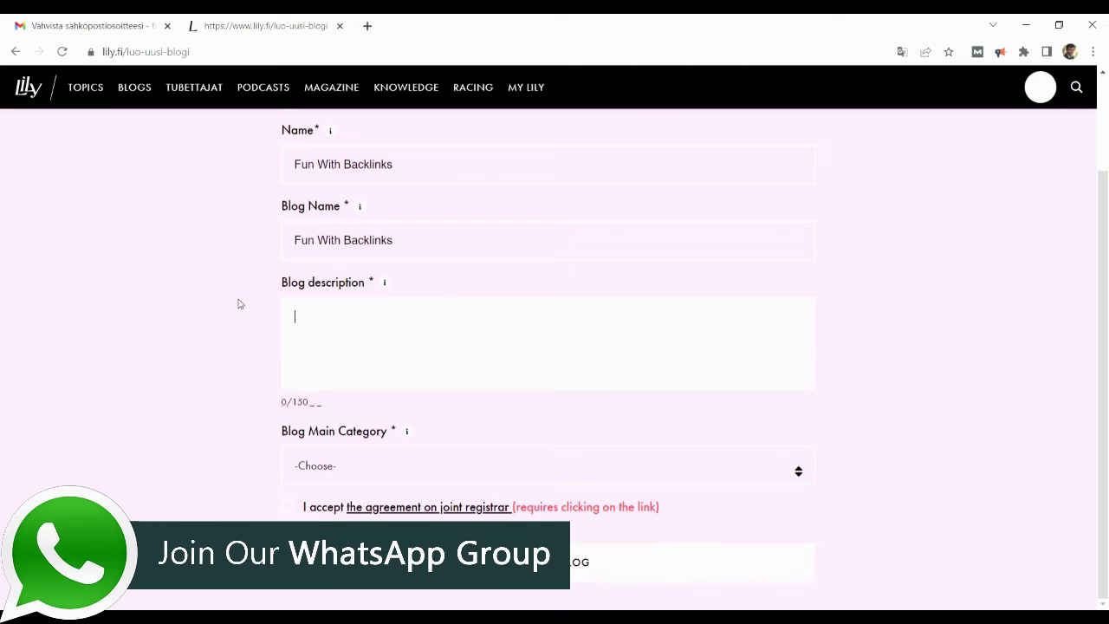
text(SEO Demystified)
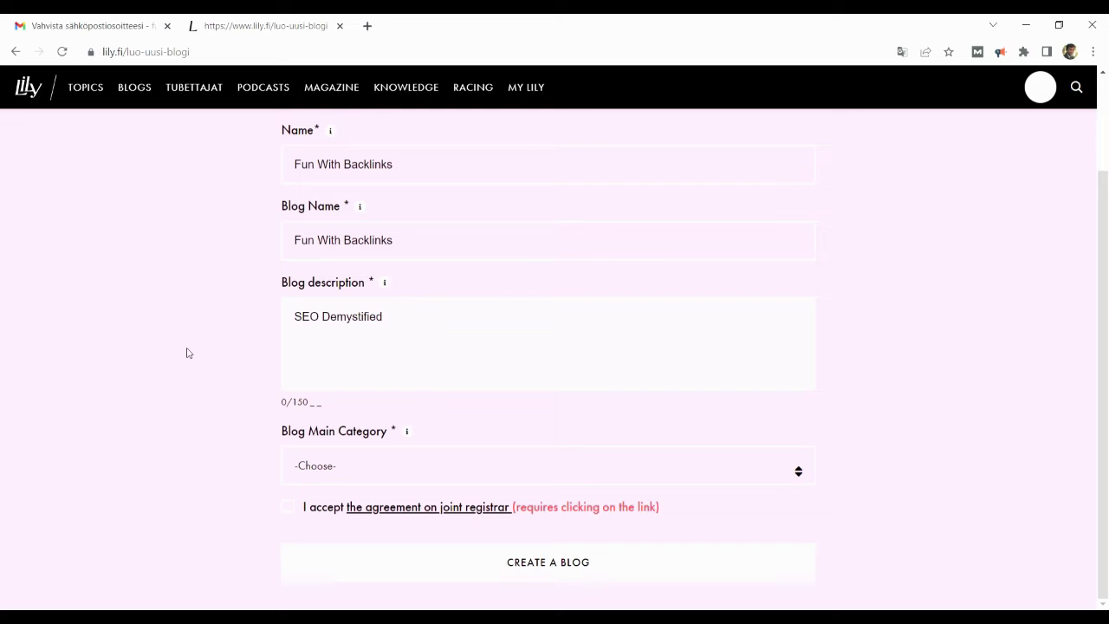
click(415, 506)
click(551, 563)
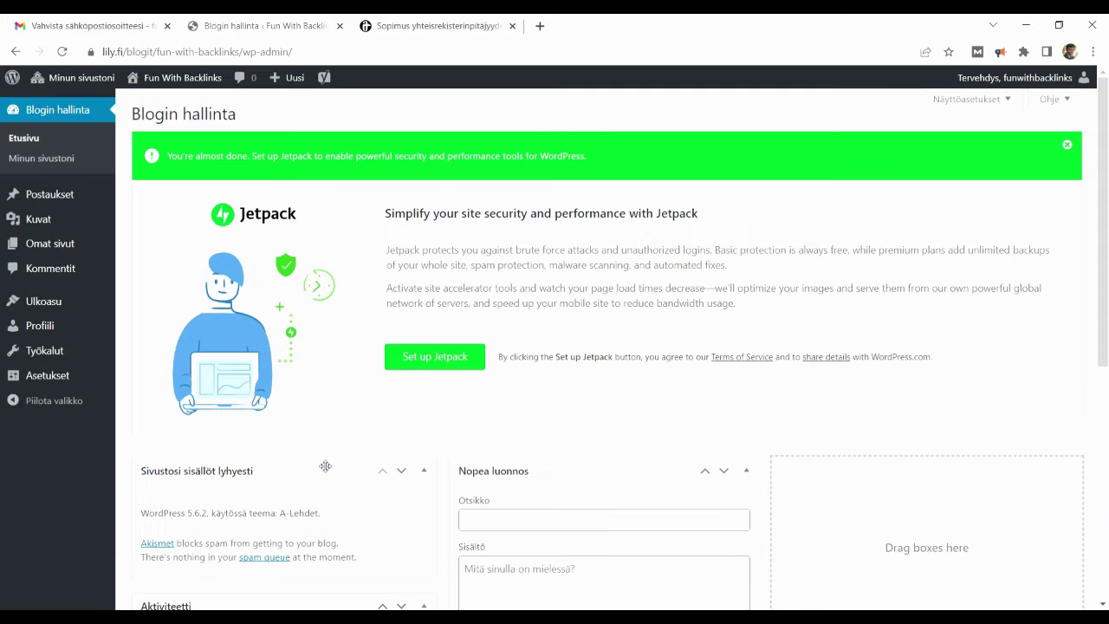
click(39, 196)
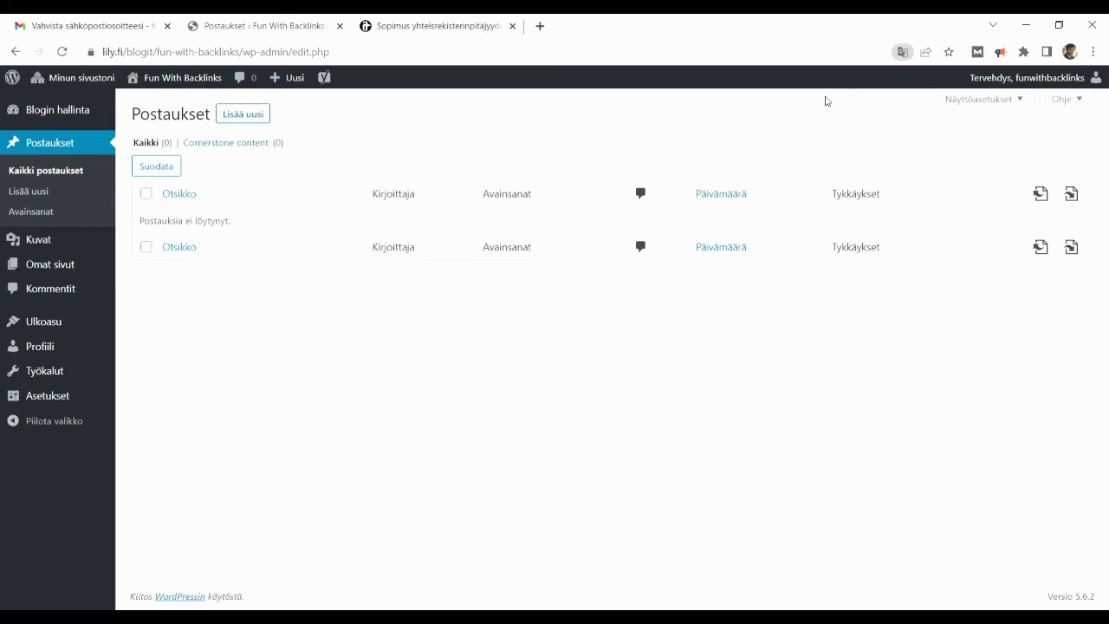
click(214, 113)
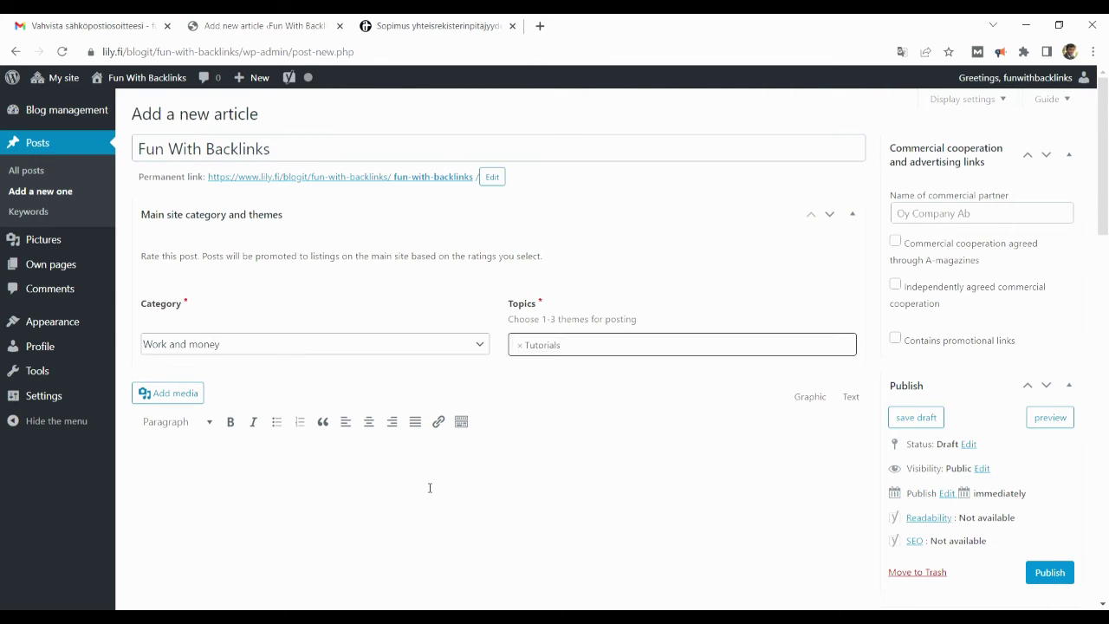
click(428, 488)
text(There's no escaping the fact that backlinks remain one of Google's top ranking factors and are unlikely to change any time soon. This means that many marketers and entrepreneurs are left wondering how to get backlinks to their websites. Links from one site to another are seen as votes of confidence, and authority. This increased authority can mean higher rankings on SERPs, thus ensuring your site more visibility and likely much more organic traffic. That said, not all links are seen equally by Google's eyes, and the wrong type (toxic links) can hurt rather than help your ranking. Since backlinks are, in a sense, votes of confidence in your site, informing search engines that your content is useful and trustworthy, they are essential to your SEO strategy. Just like in an election, the more votes you get, the better off you are. The more sites that link to your site (vote), the higher your site will appear in search engine results. While the importance of backlinks is not new, they are more important today than ever, as domain authority plays an important role in your website's success.)
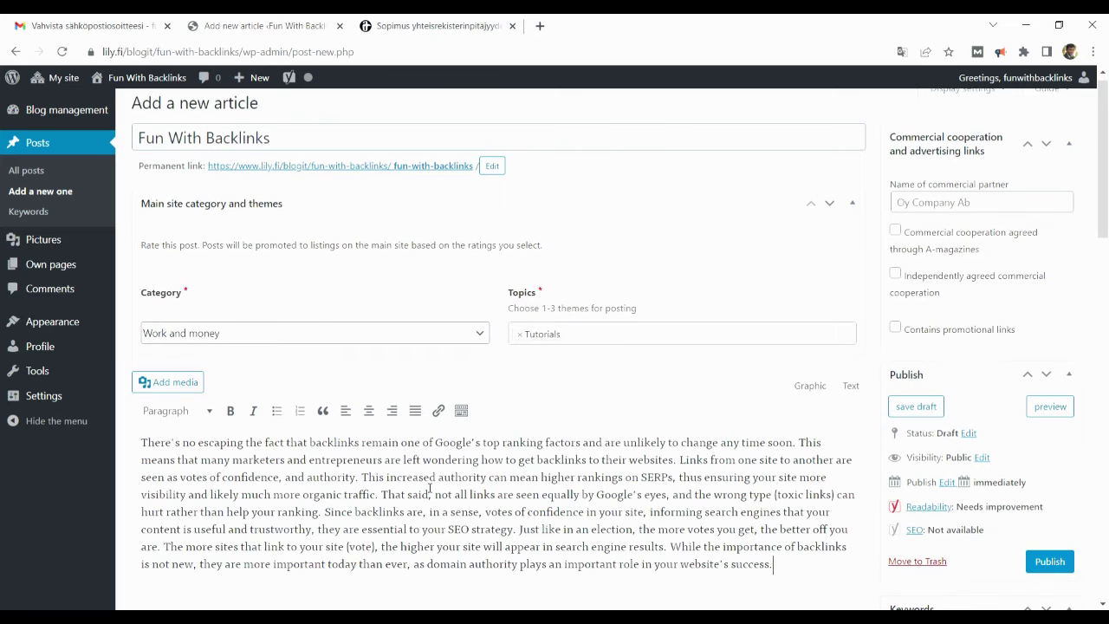
drag(435, 442, 580, 441)
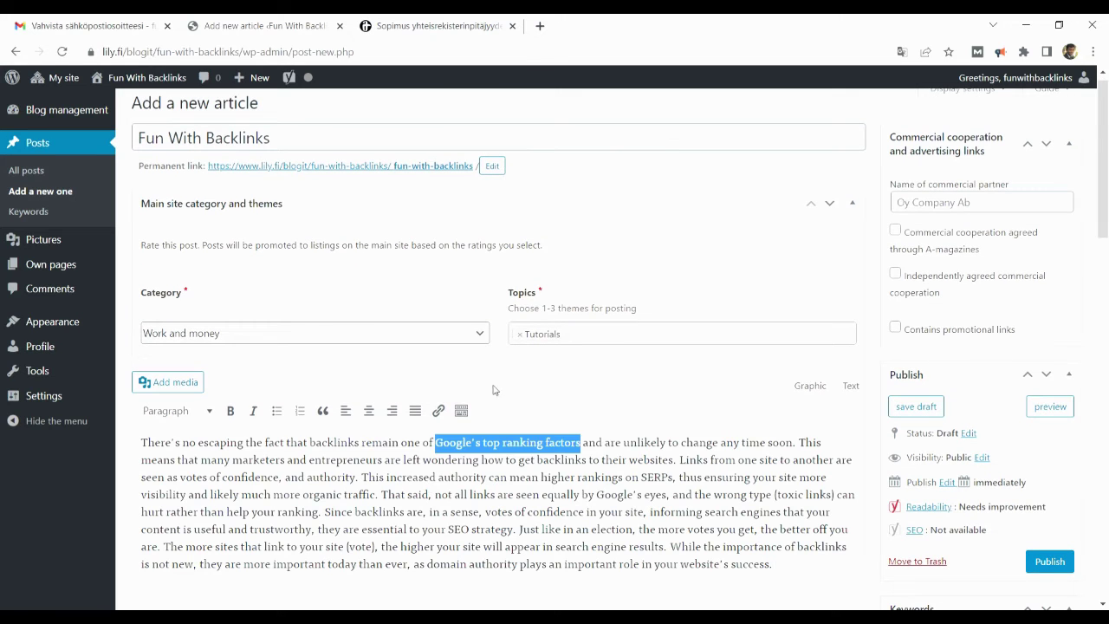
click(438, 411)
text(https://www.google.com)
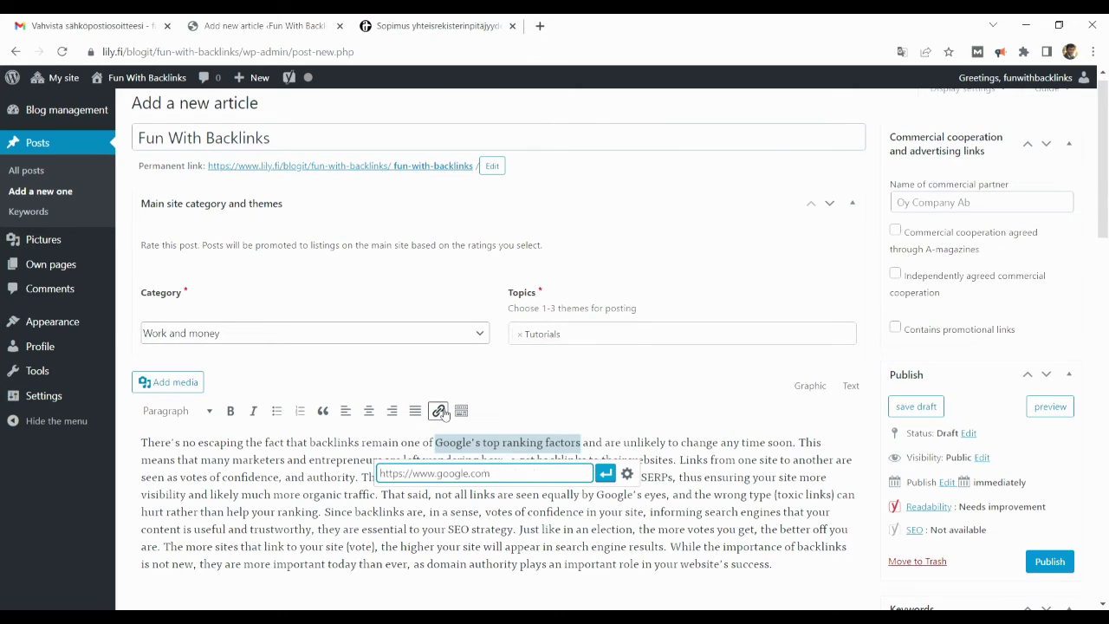
key(Return)
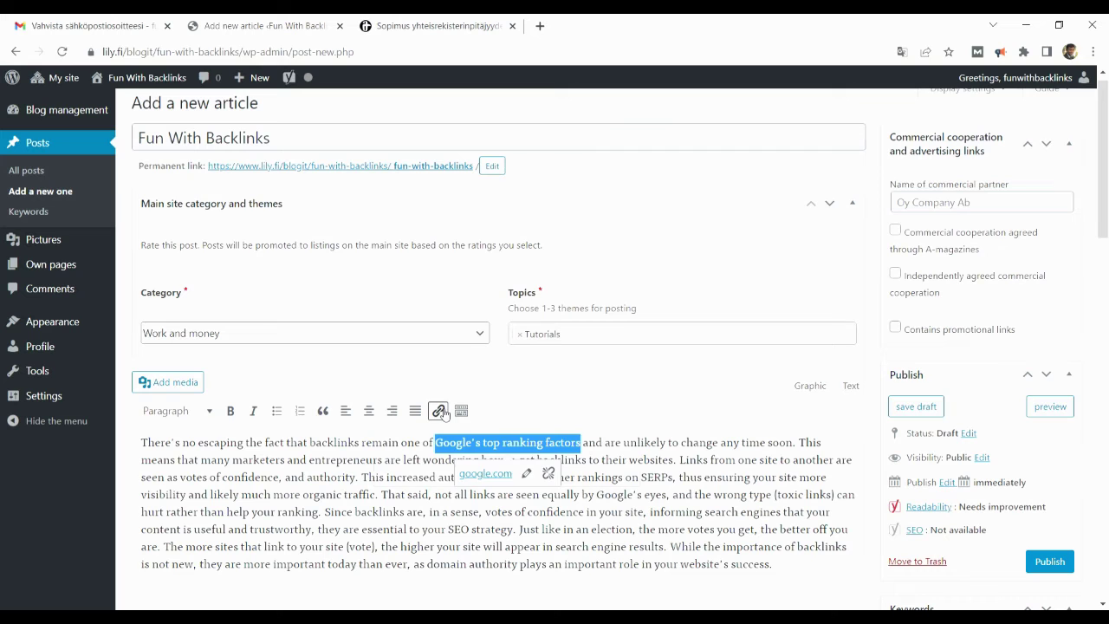
click(1050, 562)
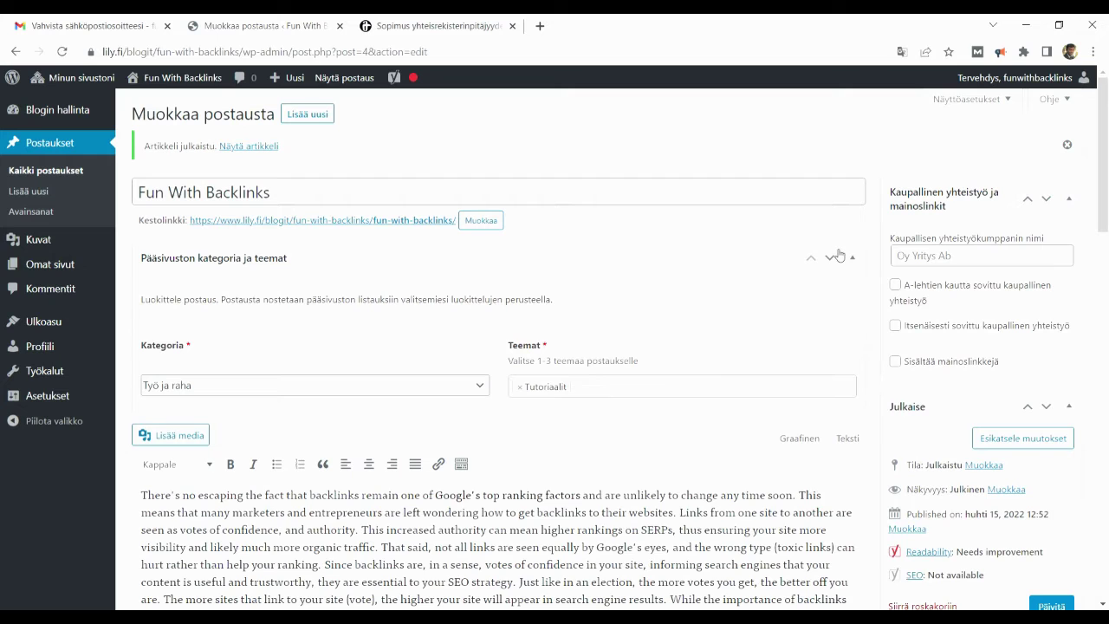
Step: Open the live Fun With Backlinks post on Lily.fi and scroll through it
click(330, 222)
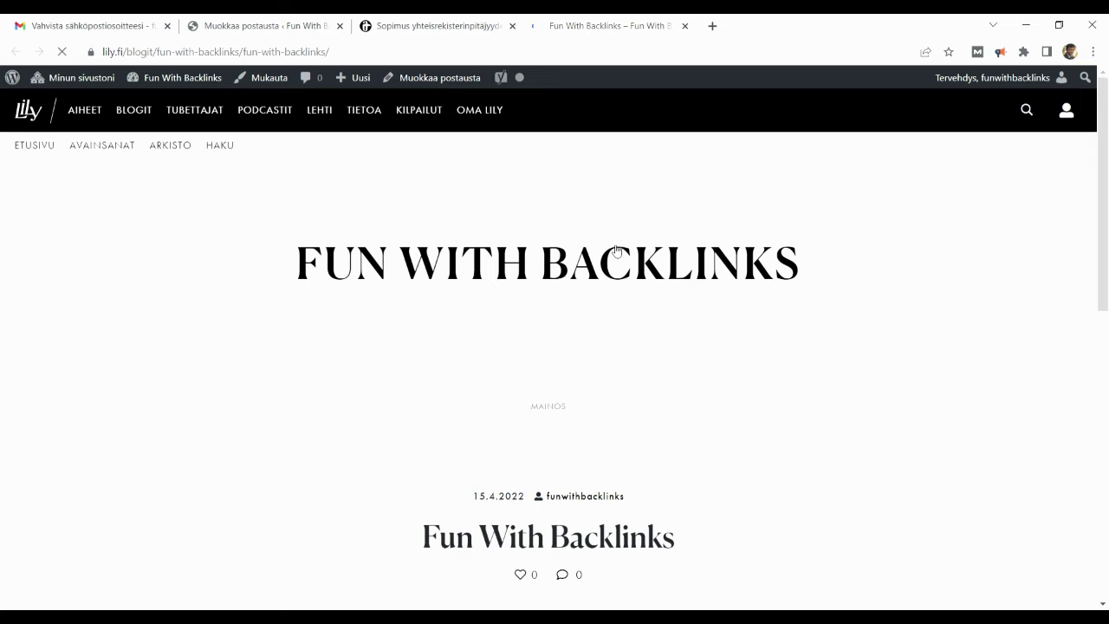
scroll(1106, 369, down, 3)
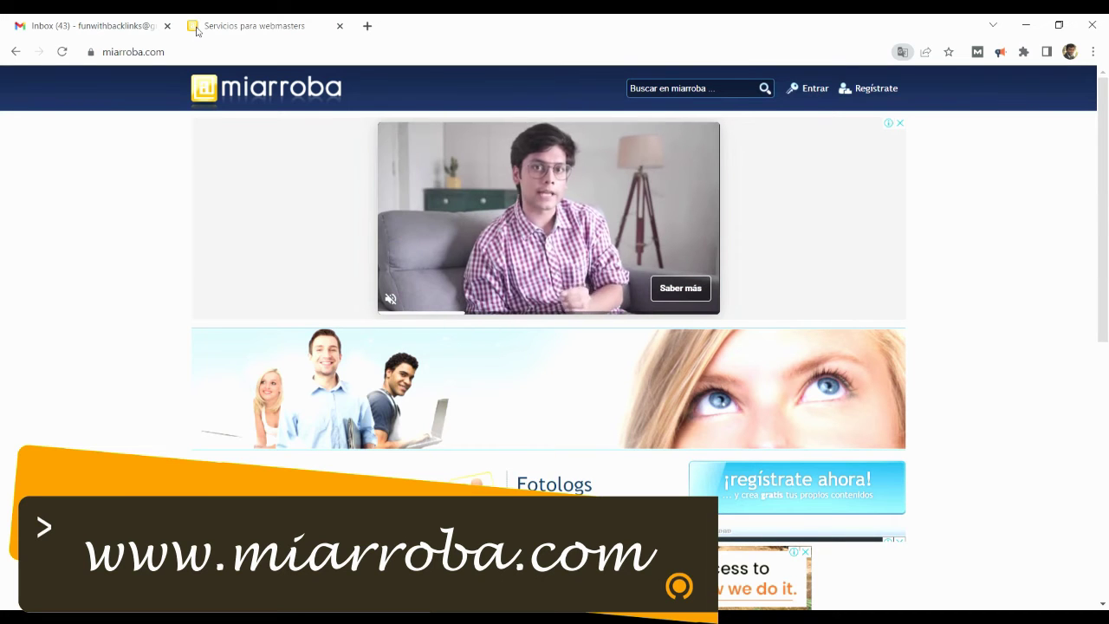
Step: Fill in the Miarroba sign-up form, accept the terms and privacy policy, and submit
click(855, 89)
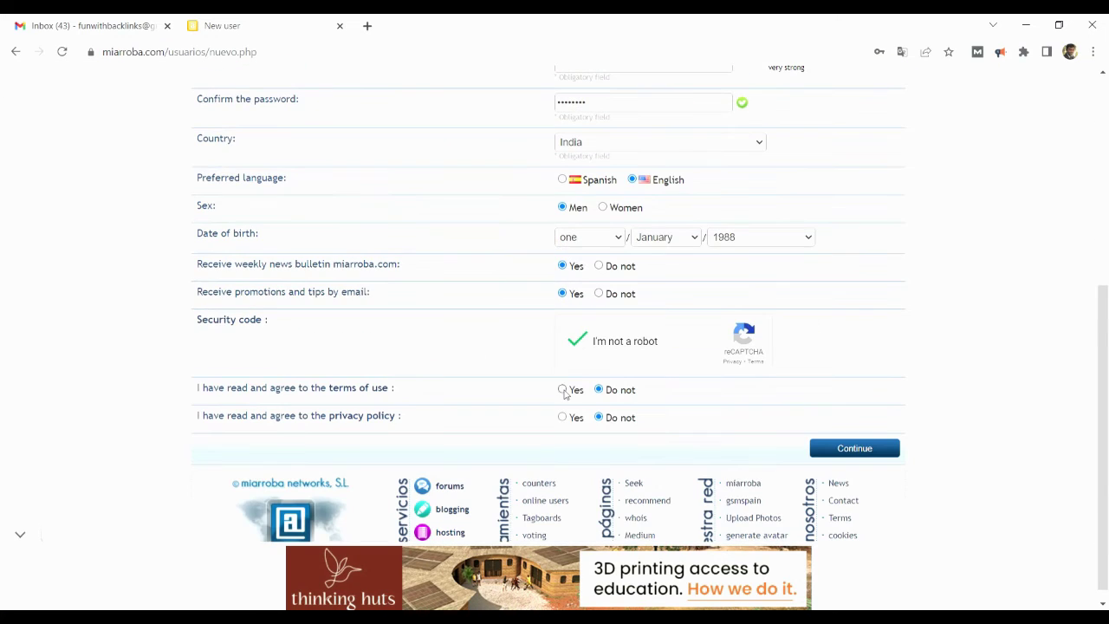
click(564, 390)
click(563, 417)
scroll(736, 433, down, 1)
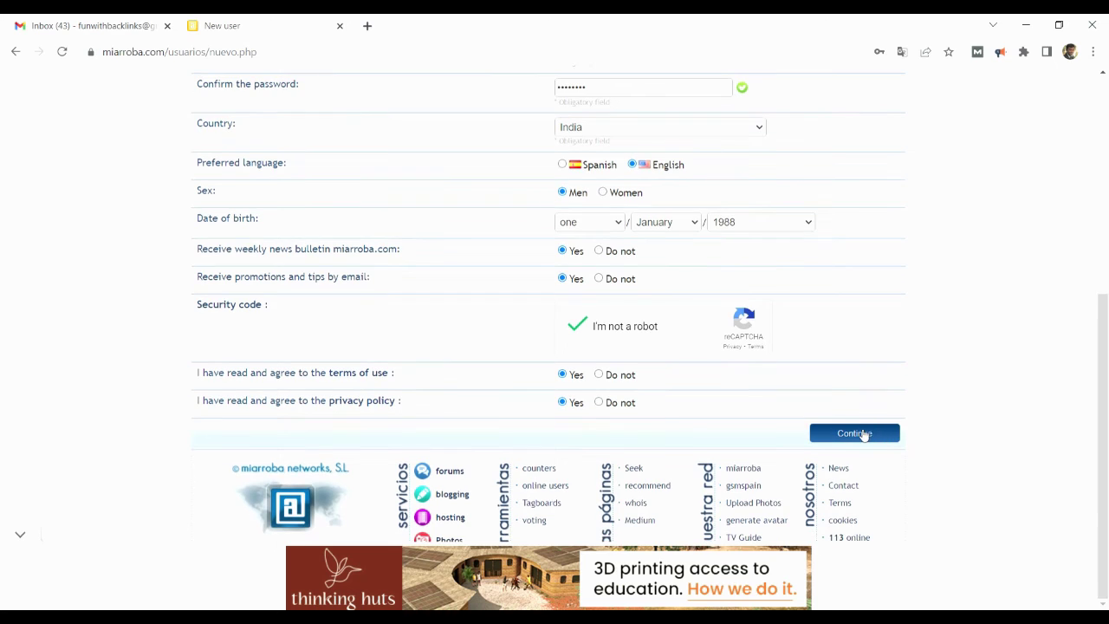
click(854, 433)
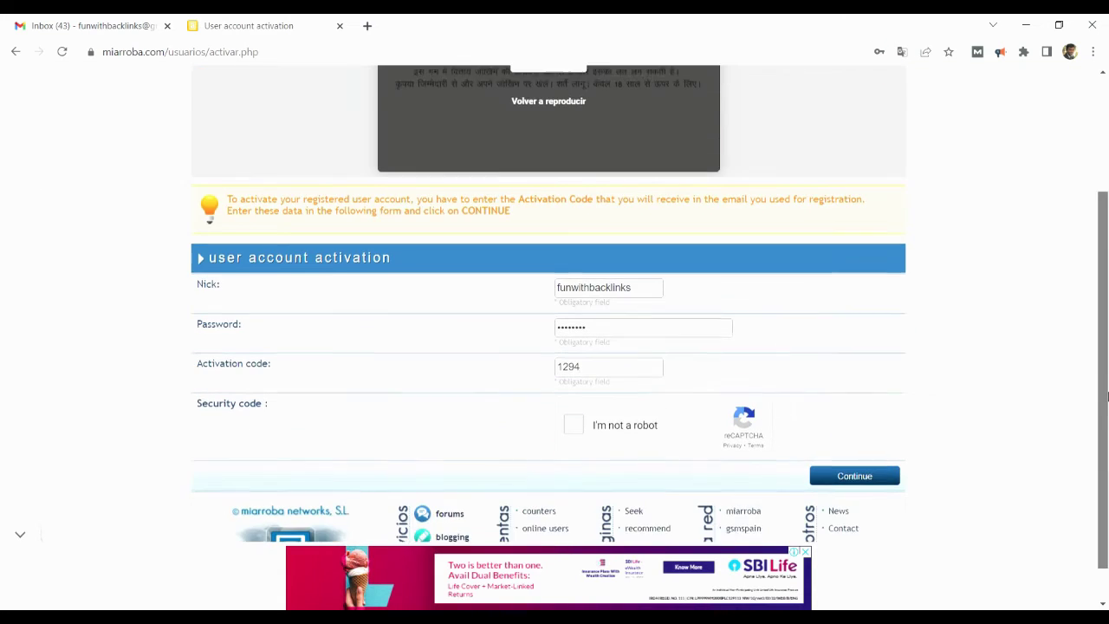
Step: Activate the new account with the activation code and captcha check
scroll(1107, 395, down, 1)
click(572, 415)
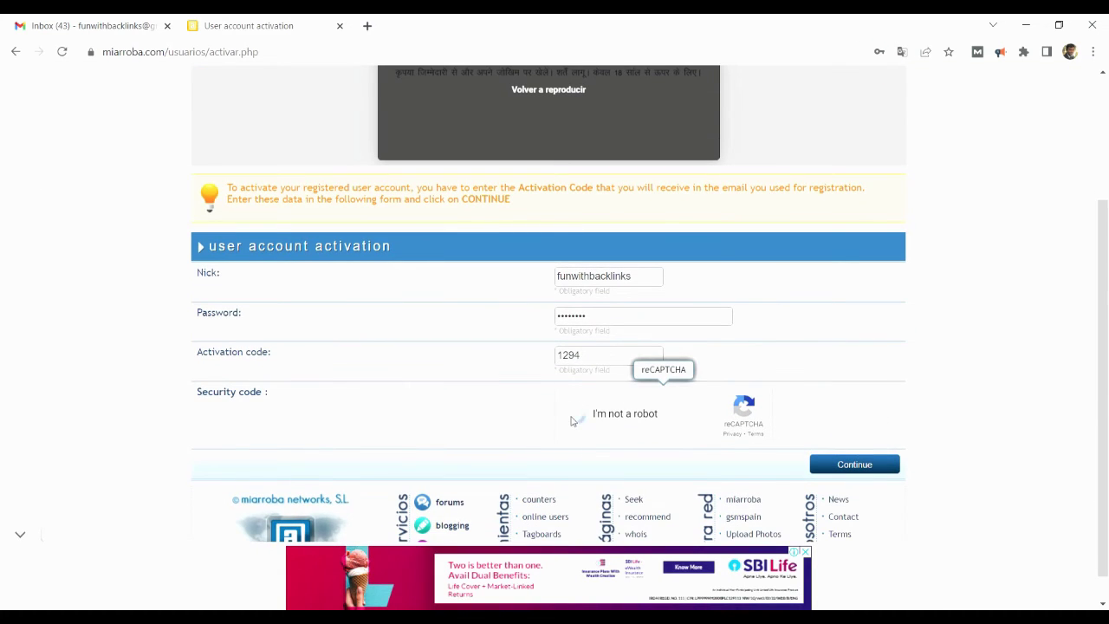
click(862, 464)
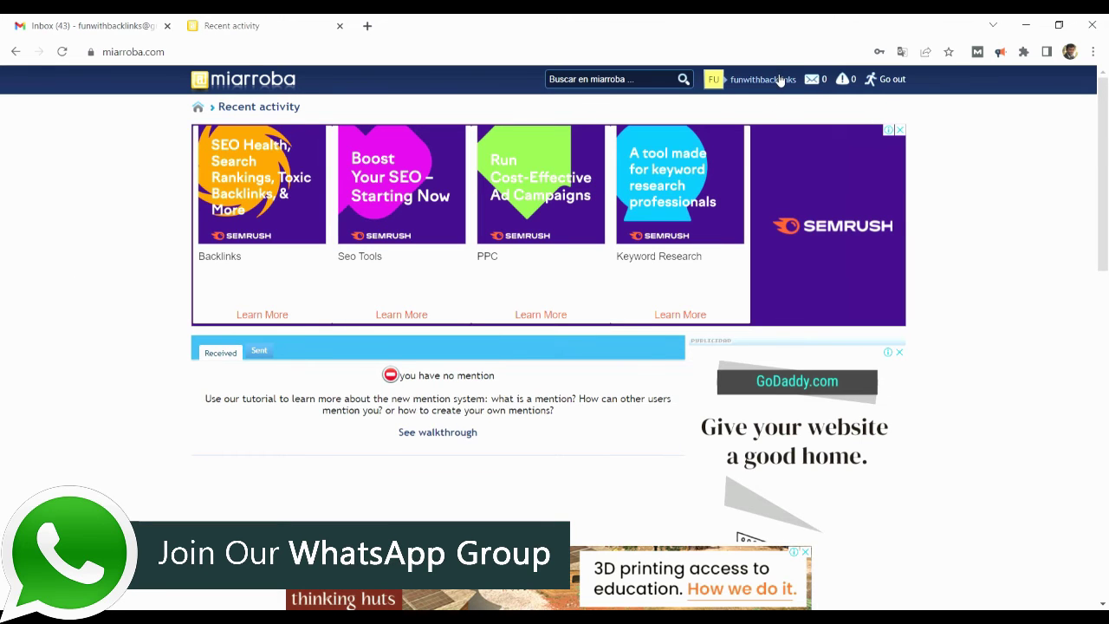
Step: From the profile's content list, go to photologs and create 'The funwithbacklinks photoblog'
click(778, 80)
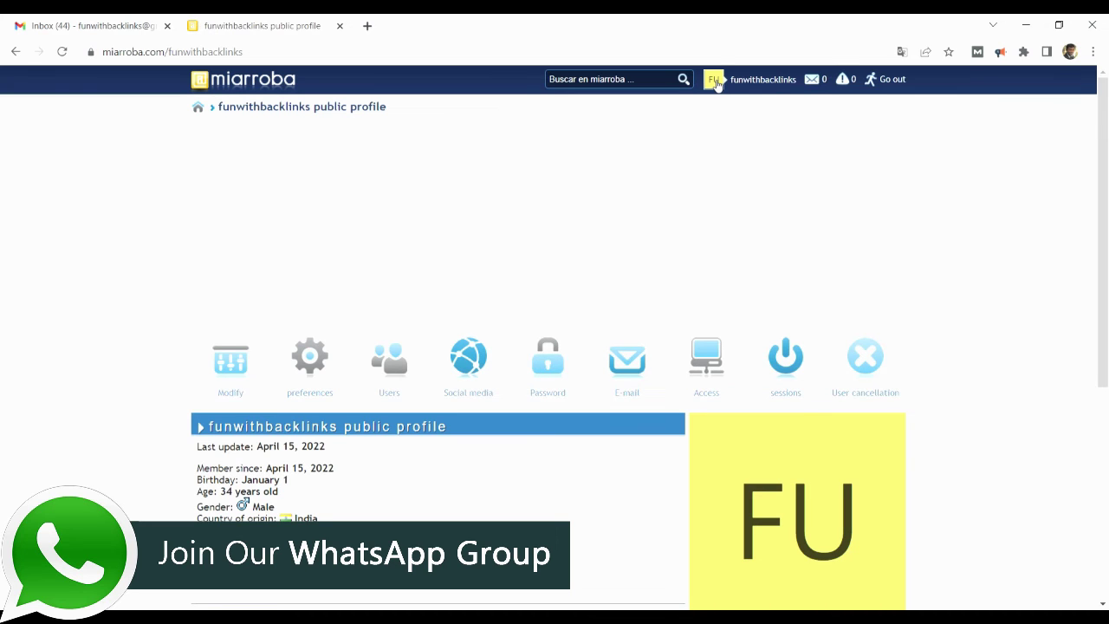
scroll(419, 370, down, 2)
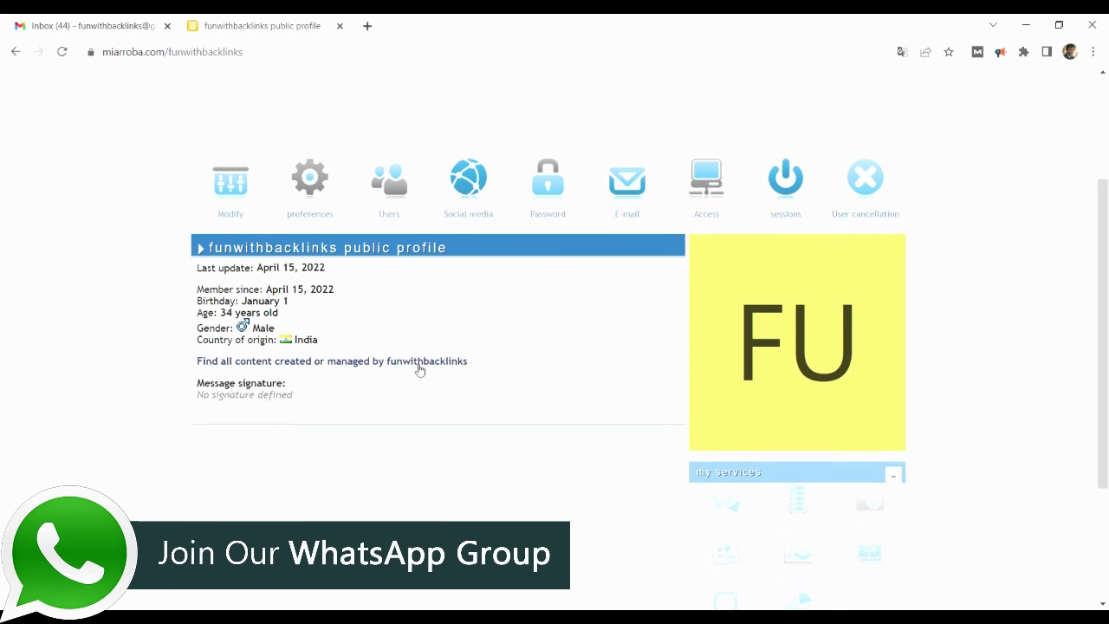
click(413, 363)
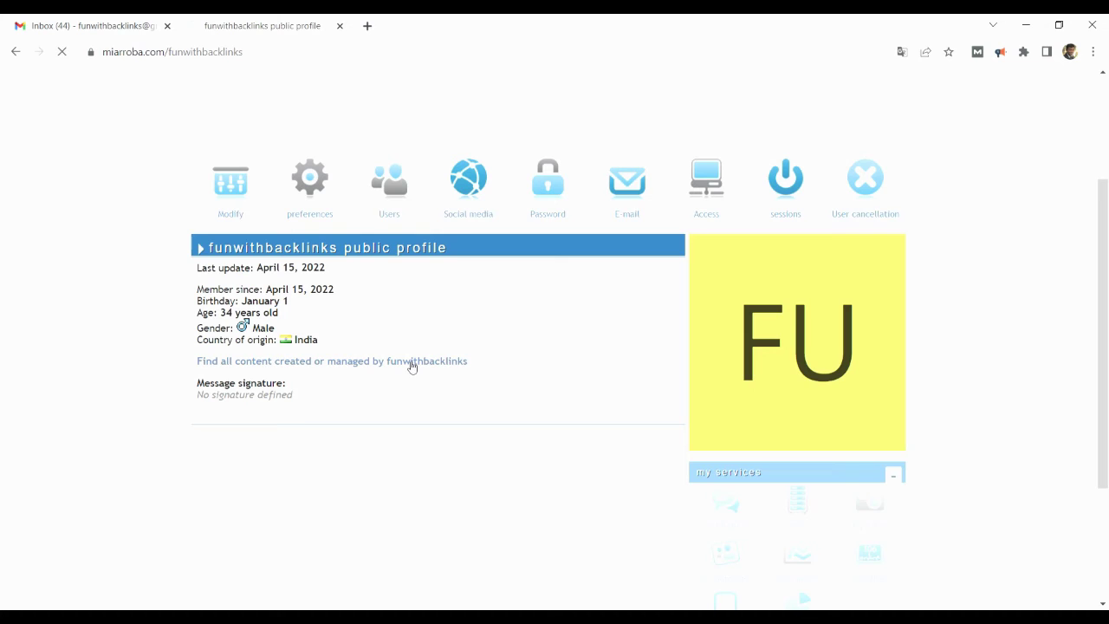
scroll(446, 563, down, 3)
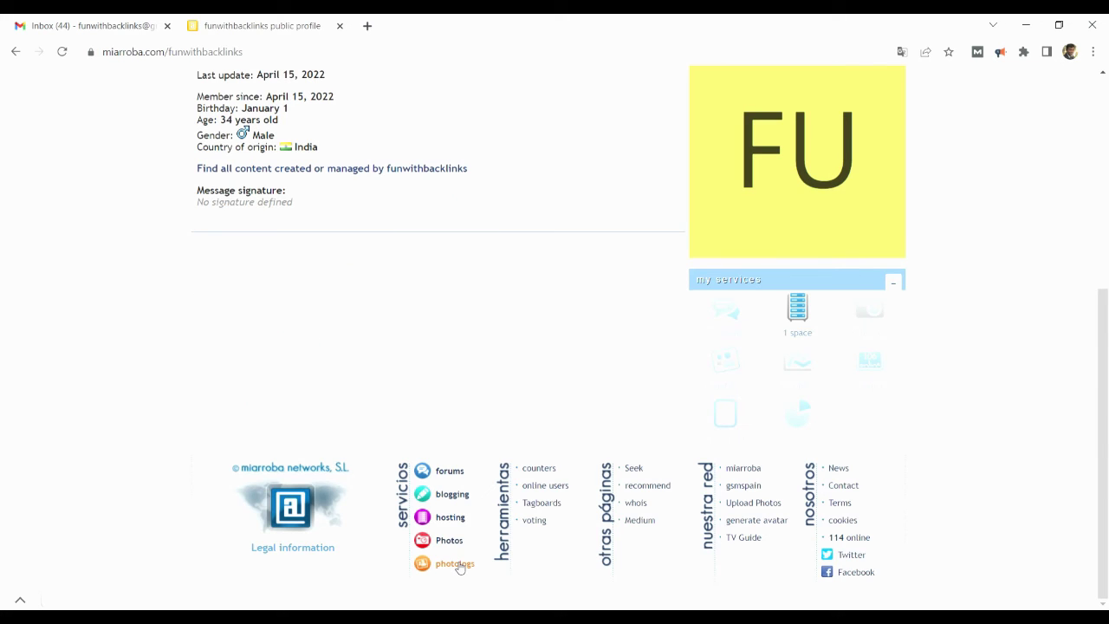
click(459, 564)
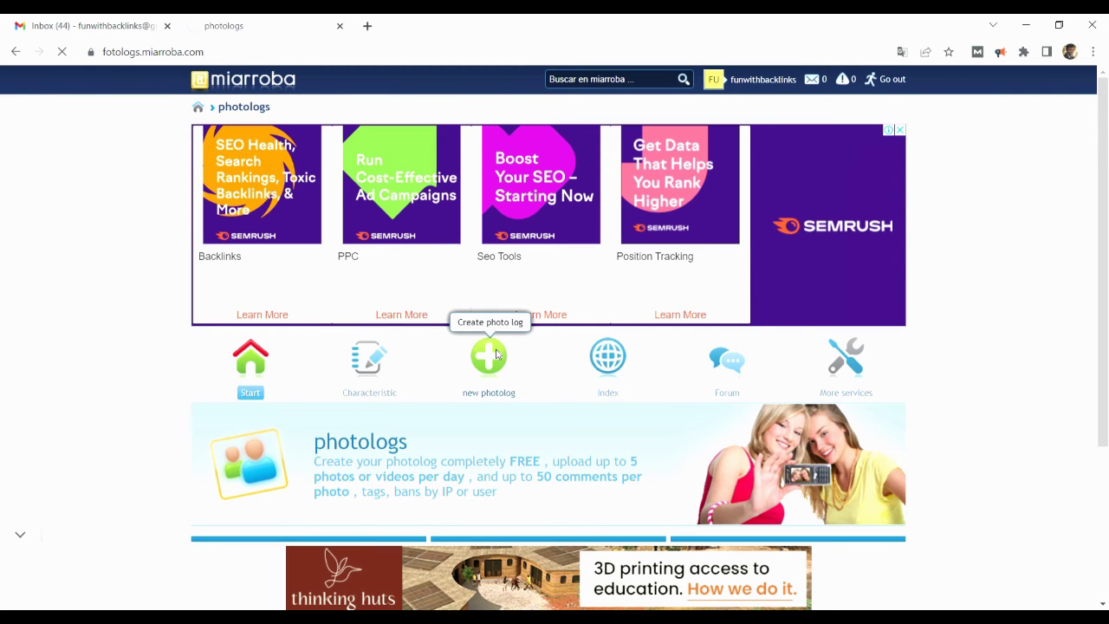
click(496, 354)
scroll(1106, 368, down, 3)
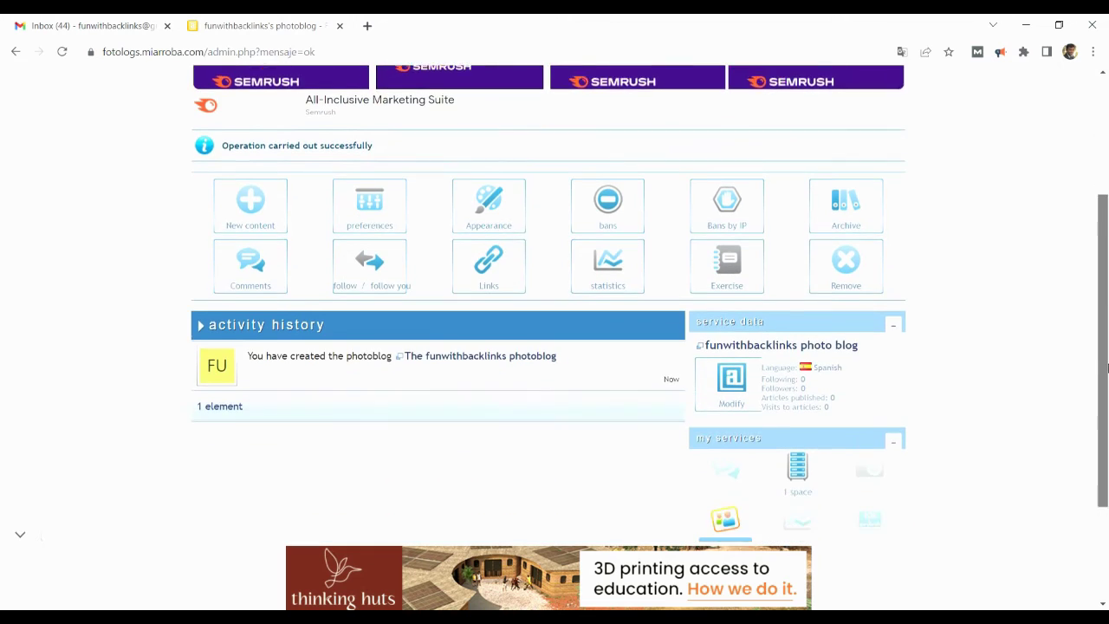
click(250, 176)
text(Fun With Backlinks)
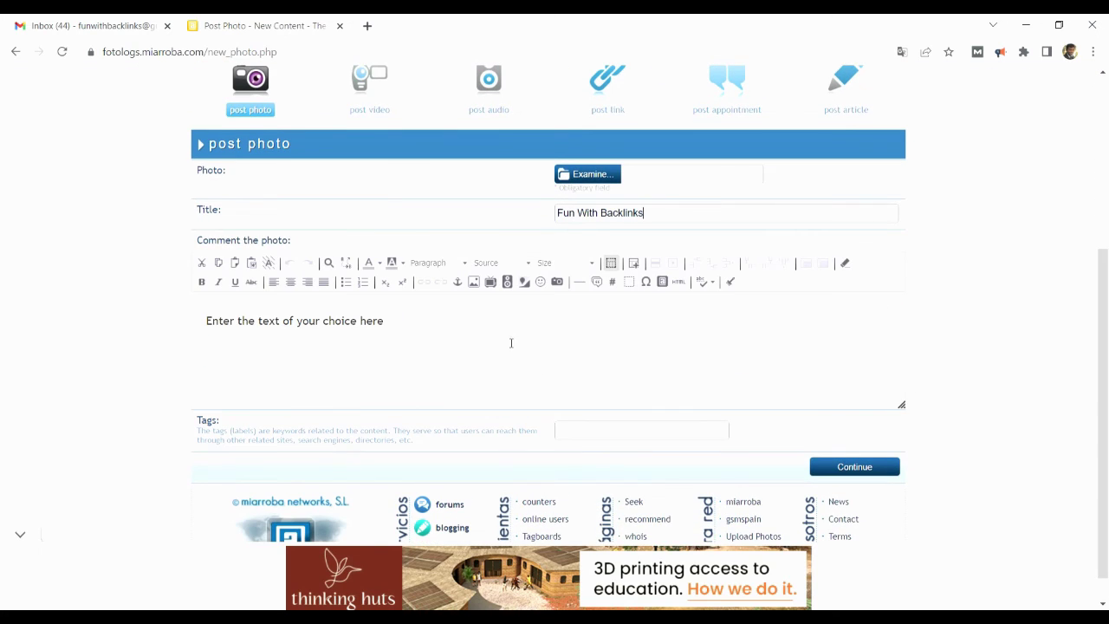
key(ctrl+a)
text(Backlinks, also known as external links or inbound links, are created when a website posts a link to another site. Backlinks play an important role in determining a website's ranking on search engines, which see them as indicators of quality content. When other websites post a link to your site, it essentially means they vouch for the quality of your content and rely on your reputation to boost theirs. For search engines, this means that your website deserves more visibility in user search results. However, for backlinks to positively affect your organic reach they need to be obtained naturally and from other trusted sources. While you may not be able to control who posts links to your site, there are several steps you can take to improve your prospects of creating an attractive link.)
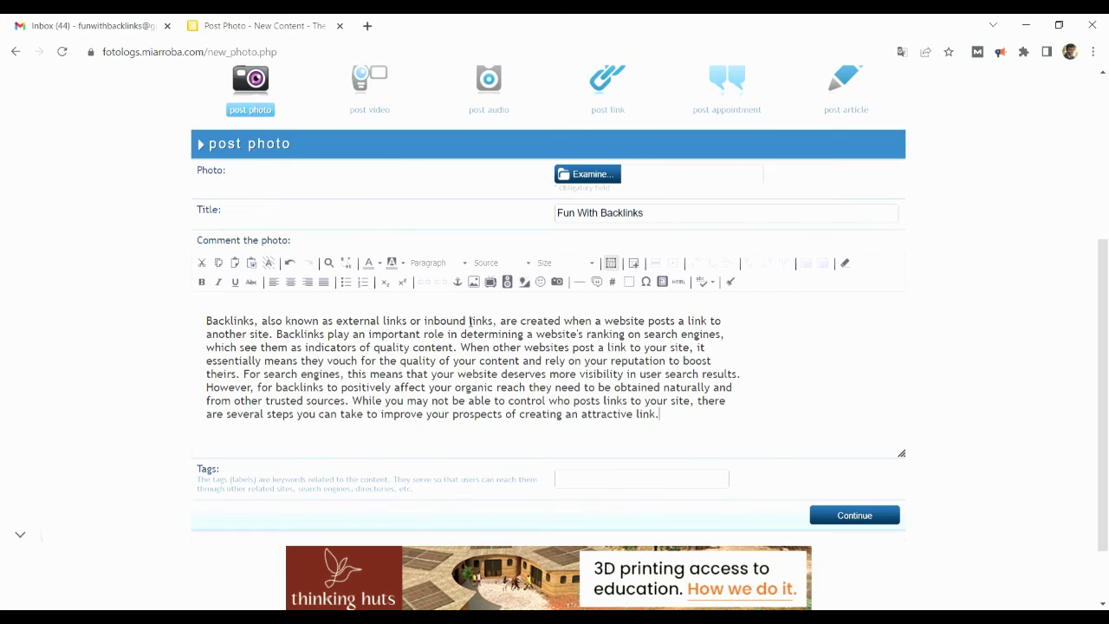
drag(469, 322, 342, 325)
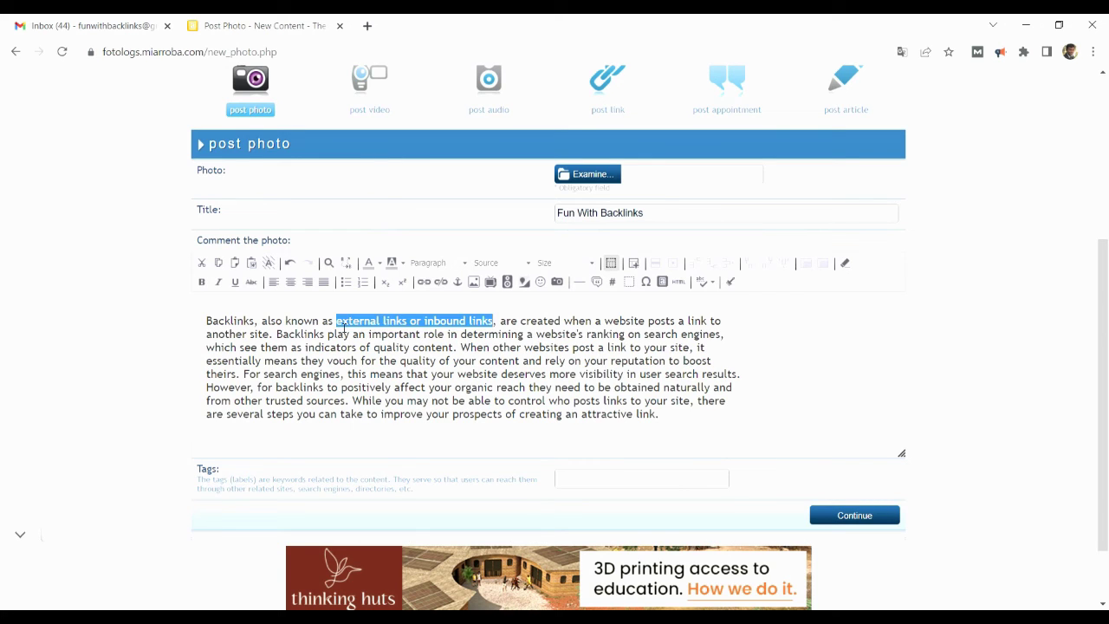
click(422, 282)
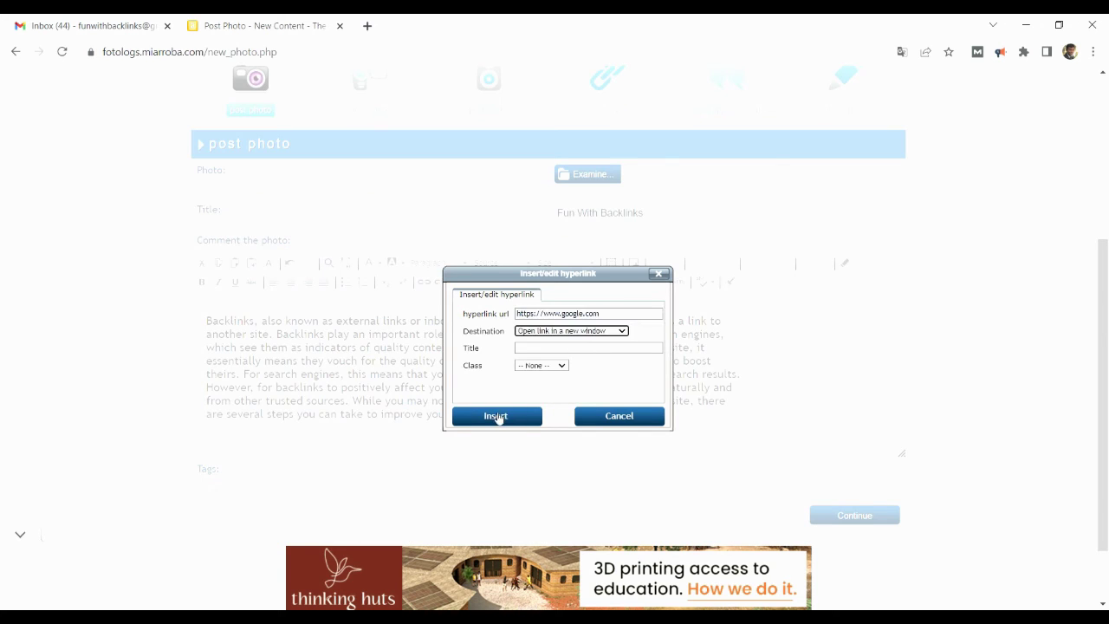
click(495, 416)
Step: Attach a photo to the post and publish it
click(855, 516)
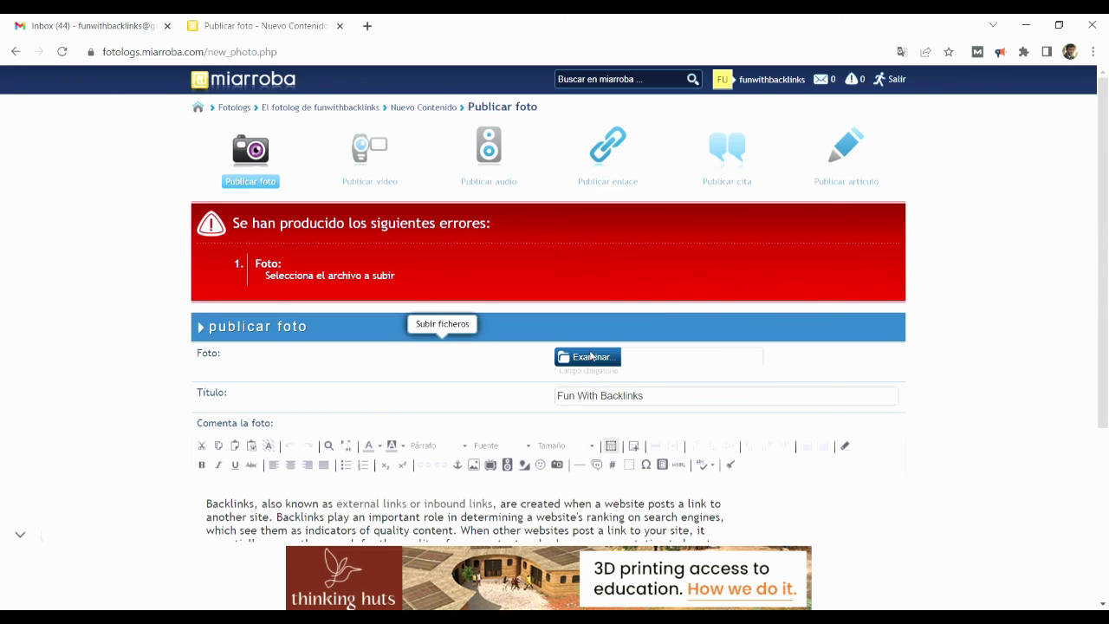
click(594, 357)
scroll(1106, 384, down, 2)
scroll(1106, 383, down, 2)
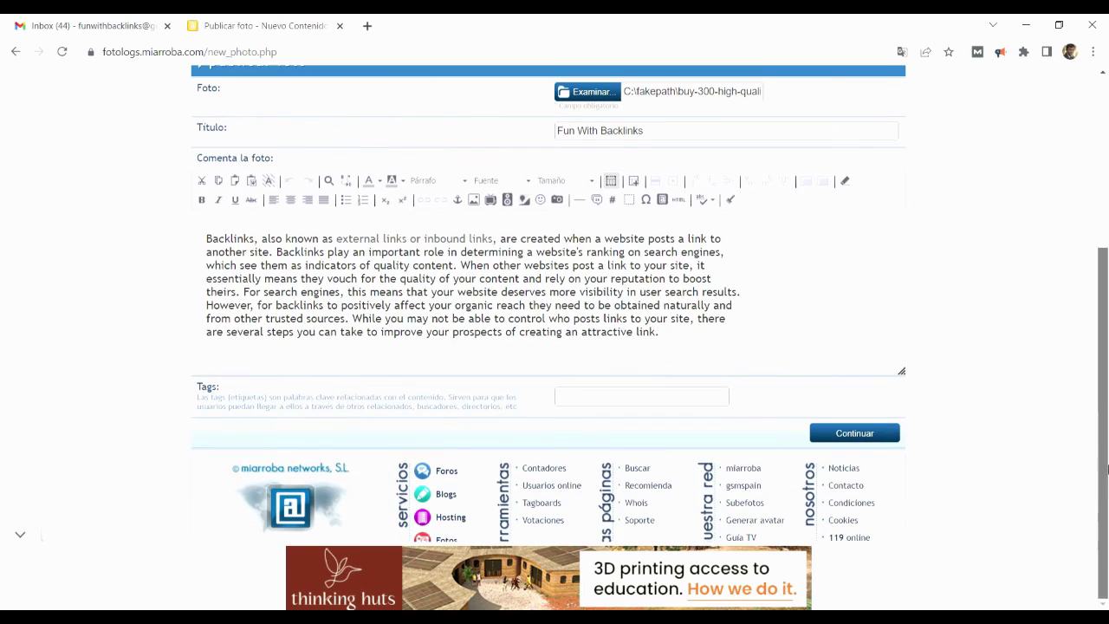
click(855, 433)
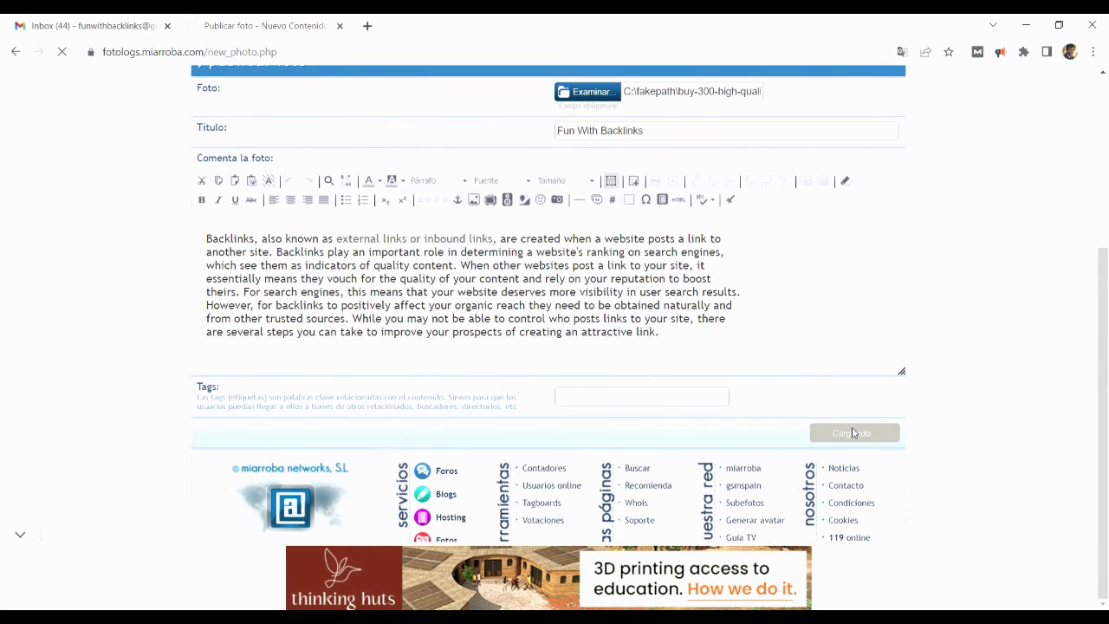
scroll(1106, 214, down, 1)
scroll(1106, 214, down, 4)
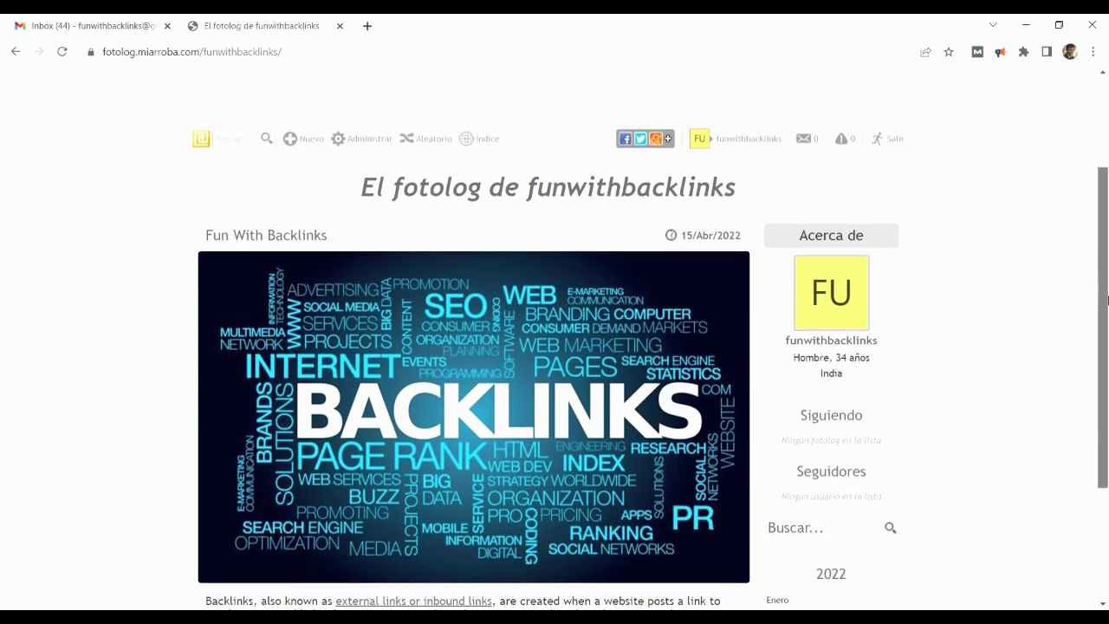